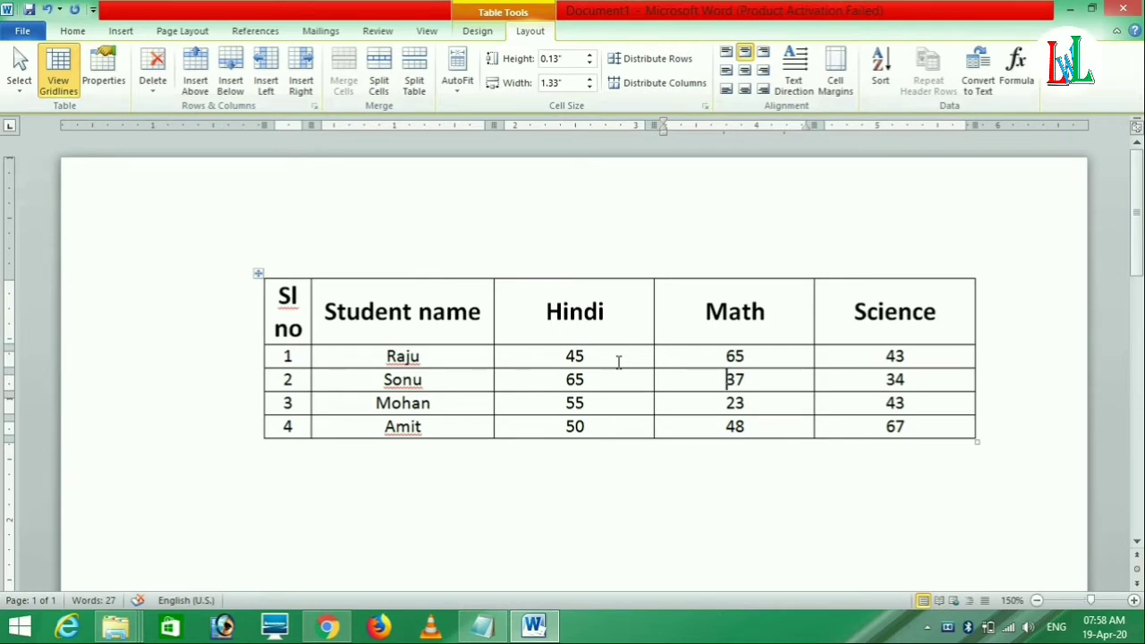
- Sort the marks table by Sl no in descending order so Amit comes first
left_click(880, 76)
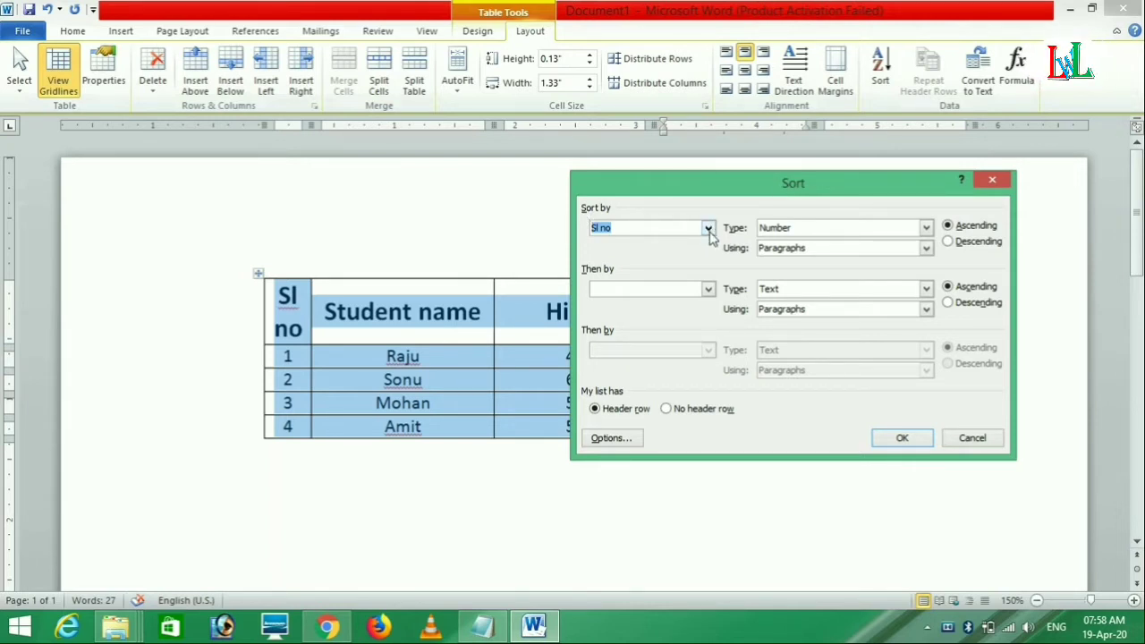
left_click(708, 229)
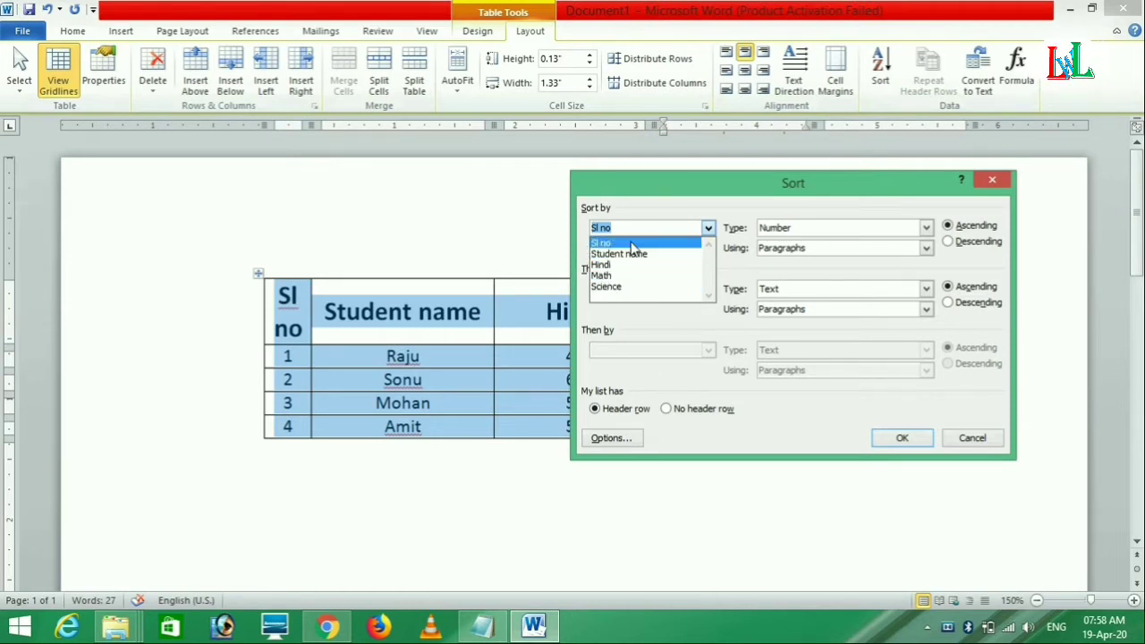
left_click(630, 243)
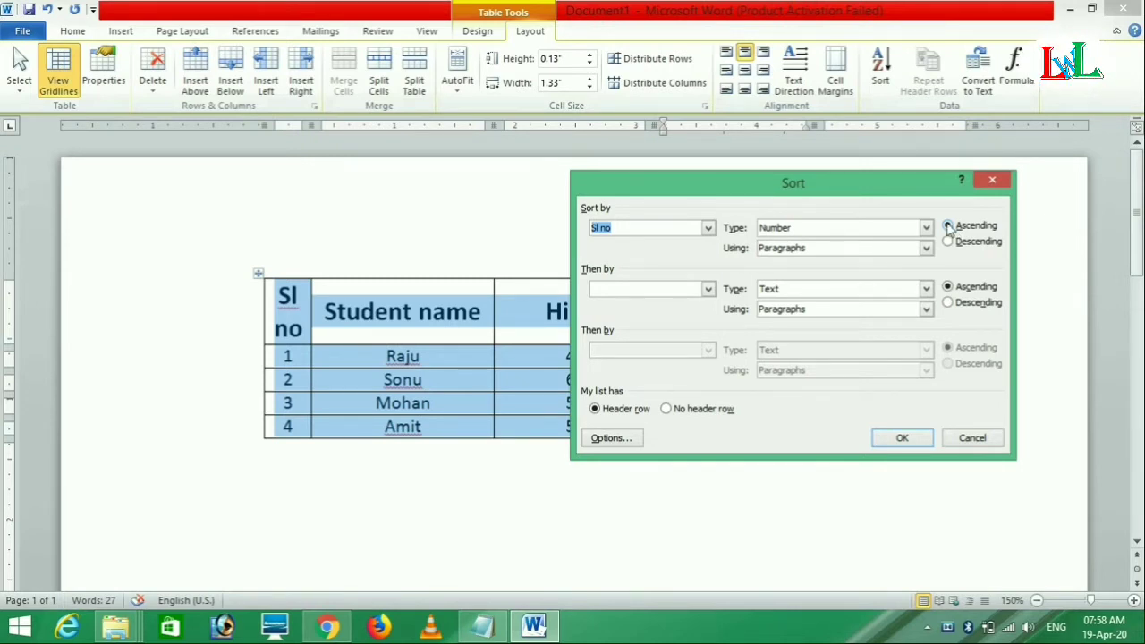
left_click(948, 242)
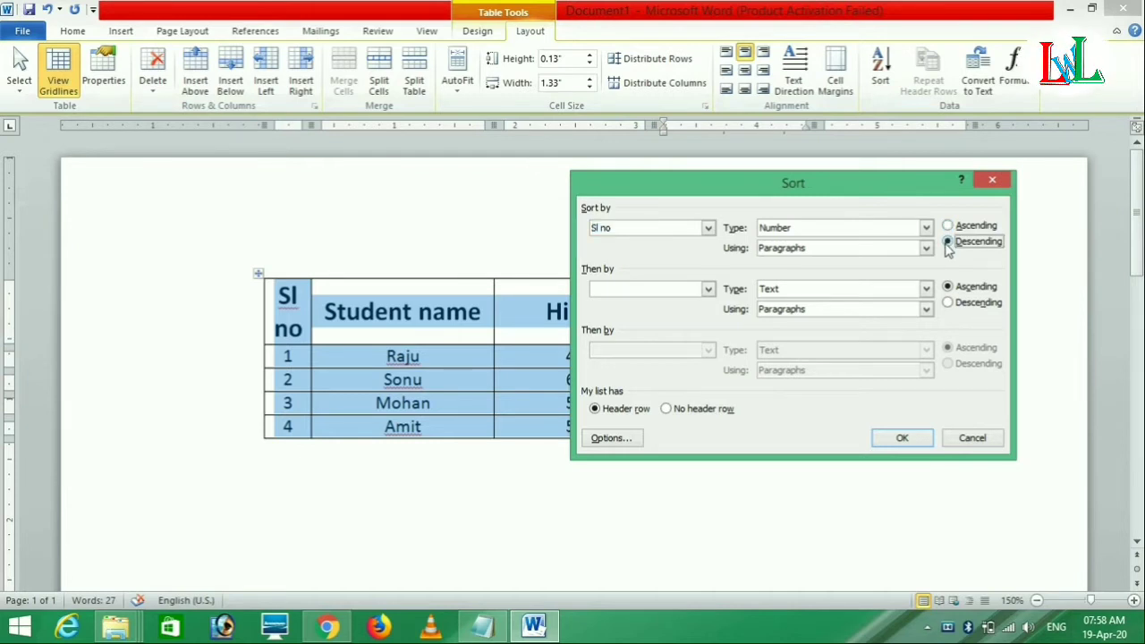
left_click(903, 440)
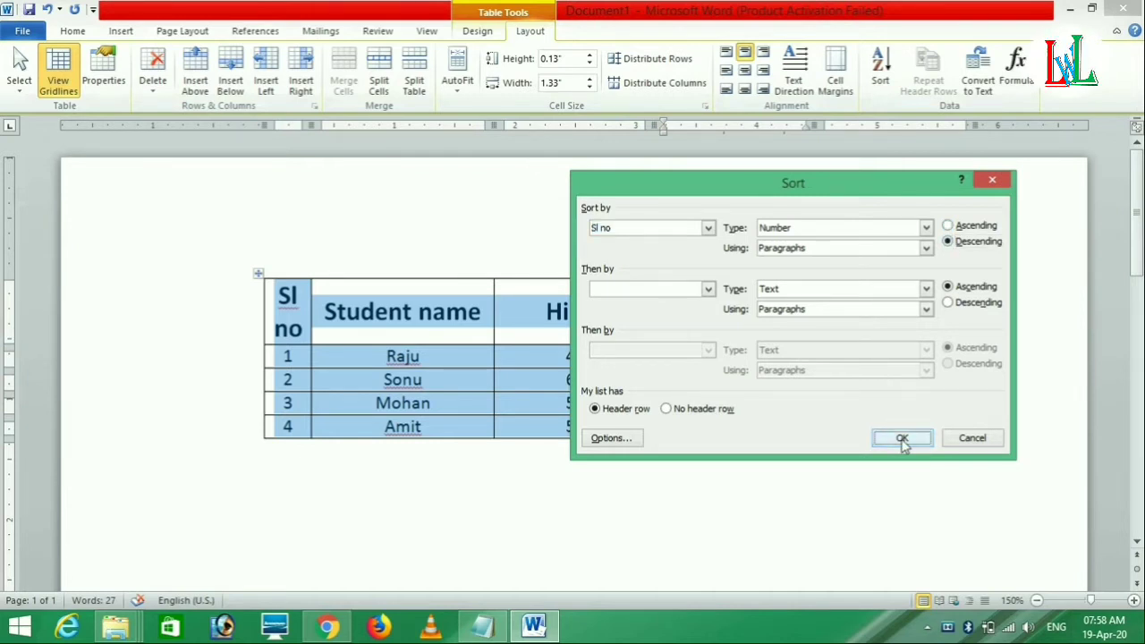
- Re-sort the table by Sl no in ascending order, 1 to 4, with Raju first
left_click(720, 365)
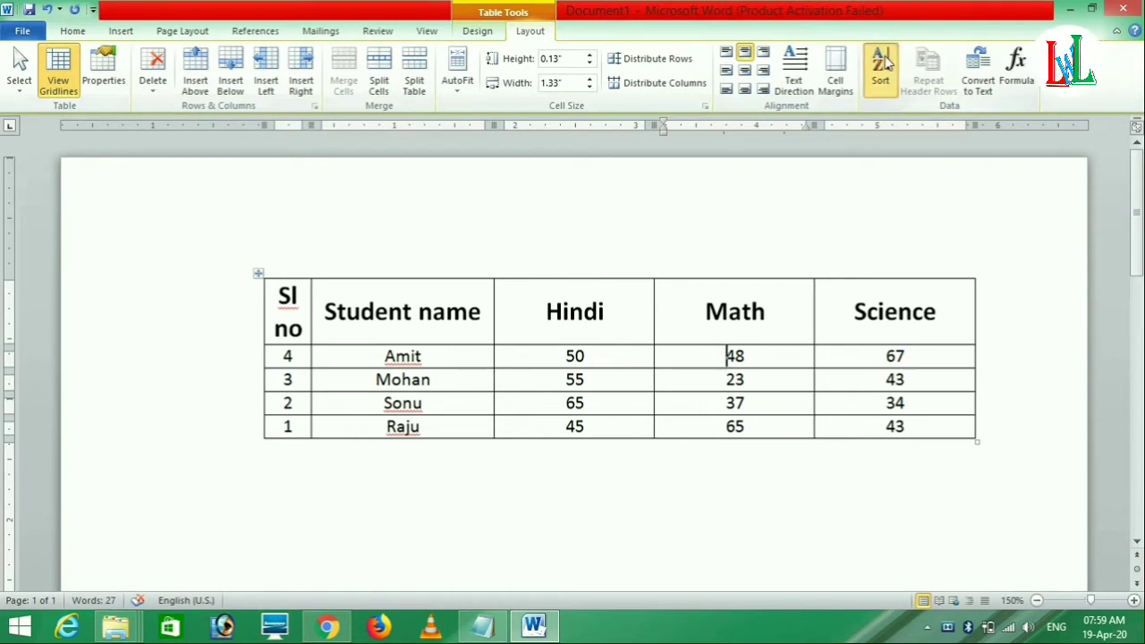
left_click(880, 68)
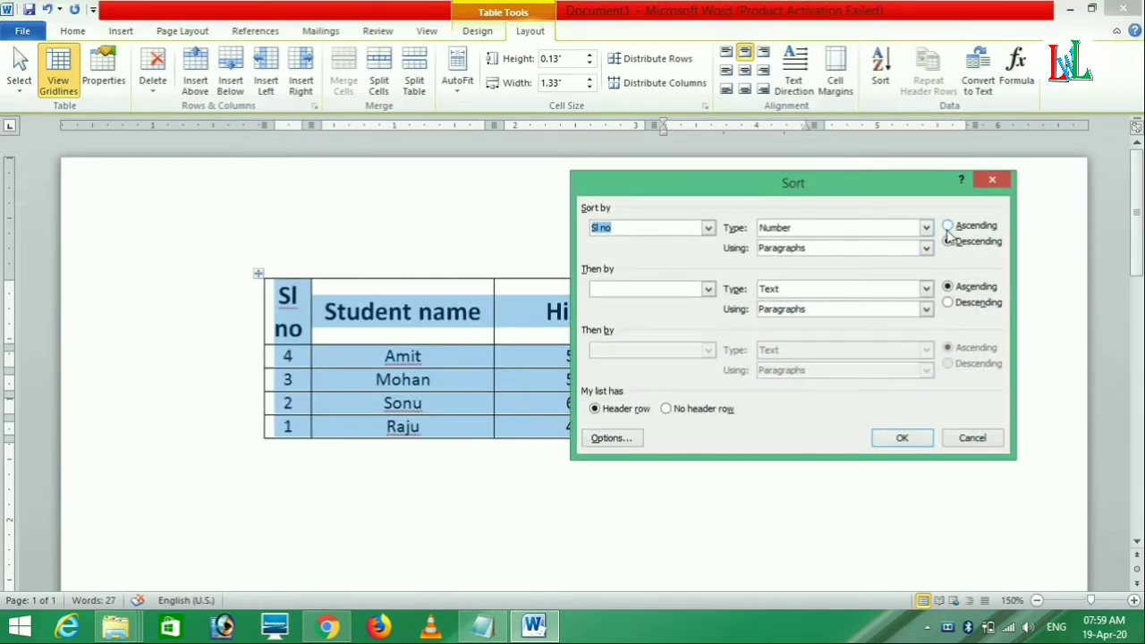
left_click(948, 227)
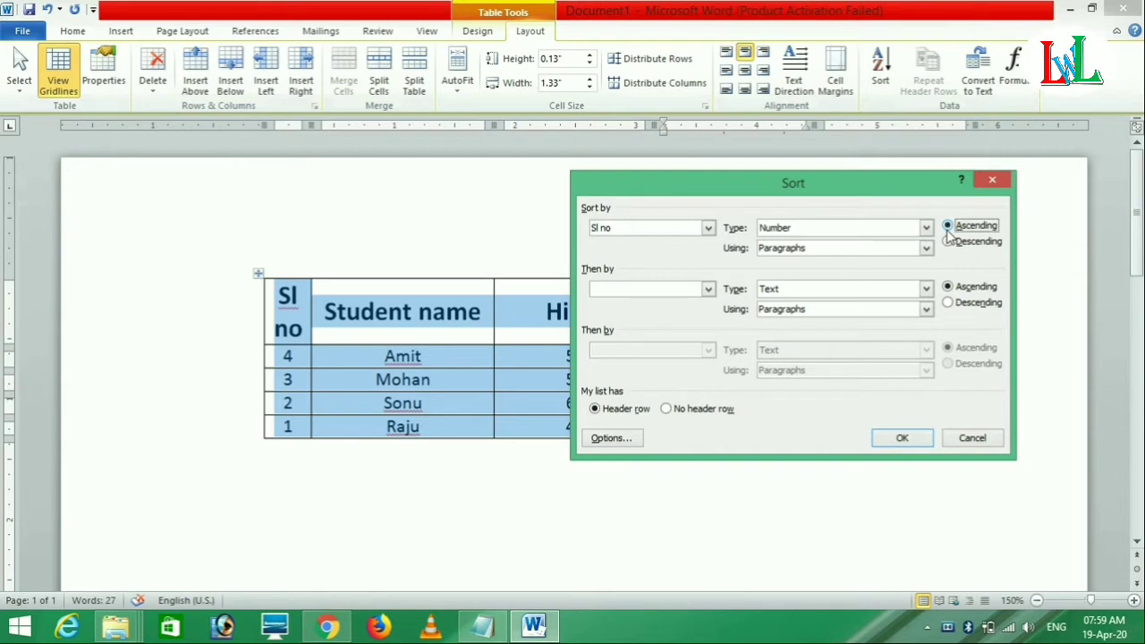
left_click(901, 438)
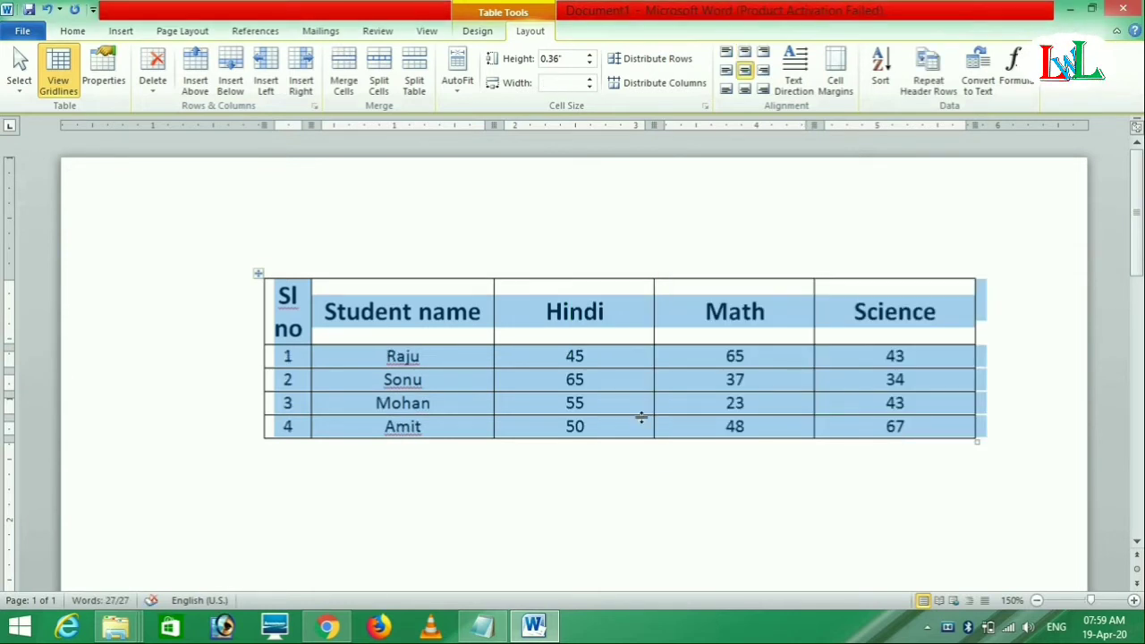
left_click(601, 380)
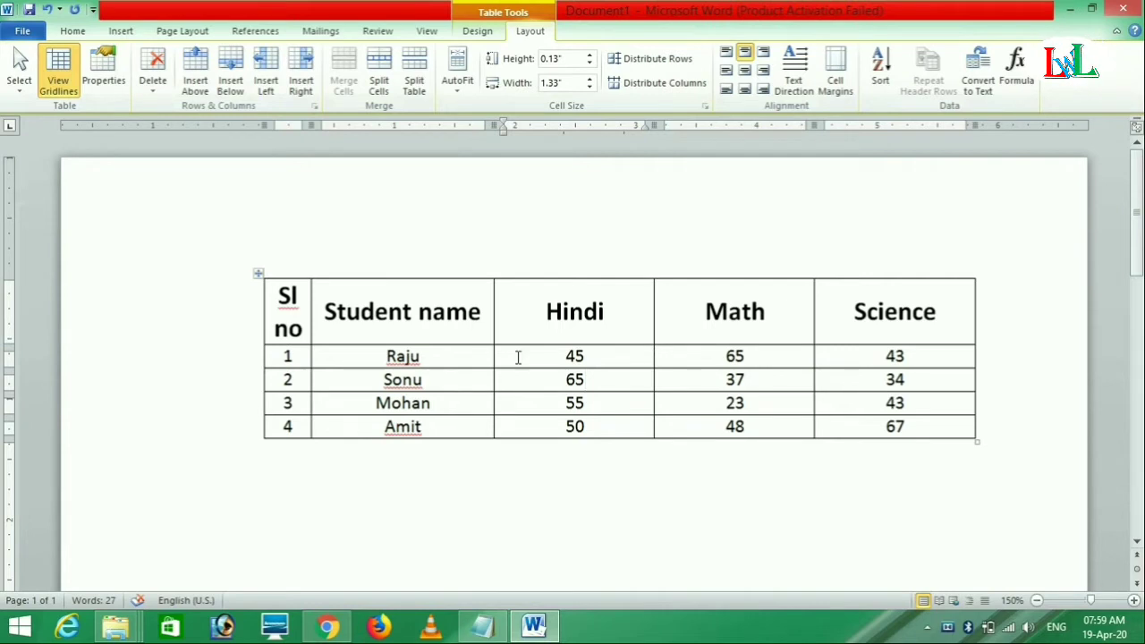
- Sort the table by Student name as Text, ascending: Amit, Mohan, Raju, Sonu
left_click(880, 72)
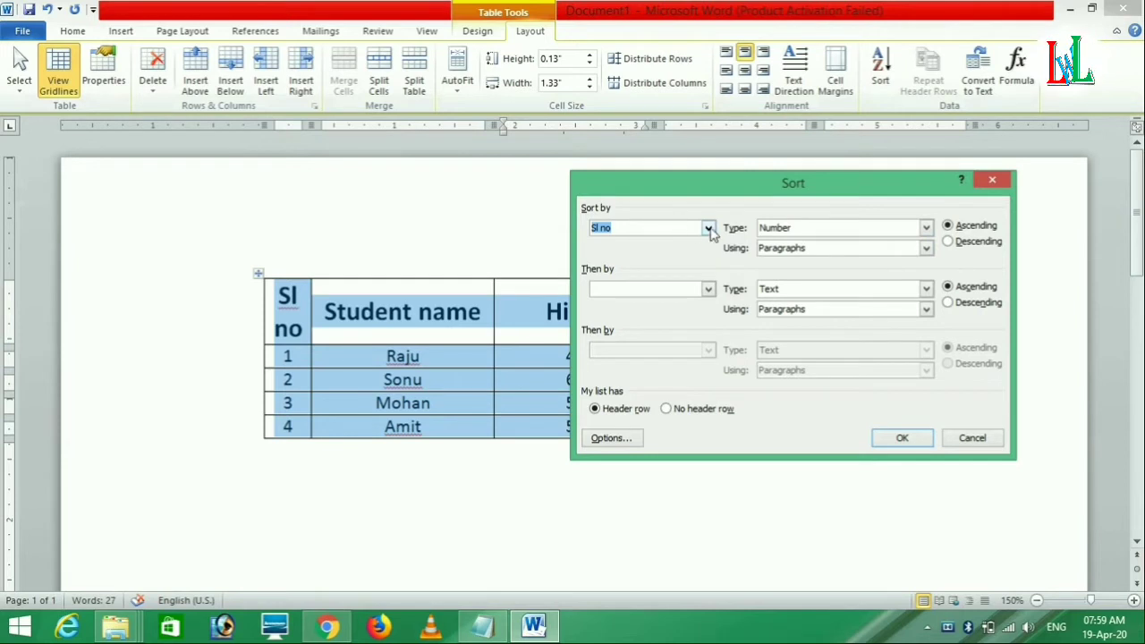
left_click(709, 229)
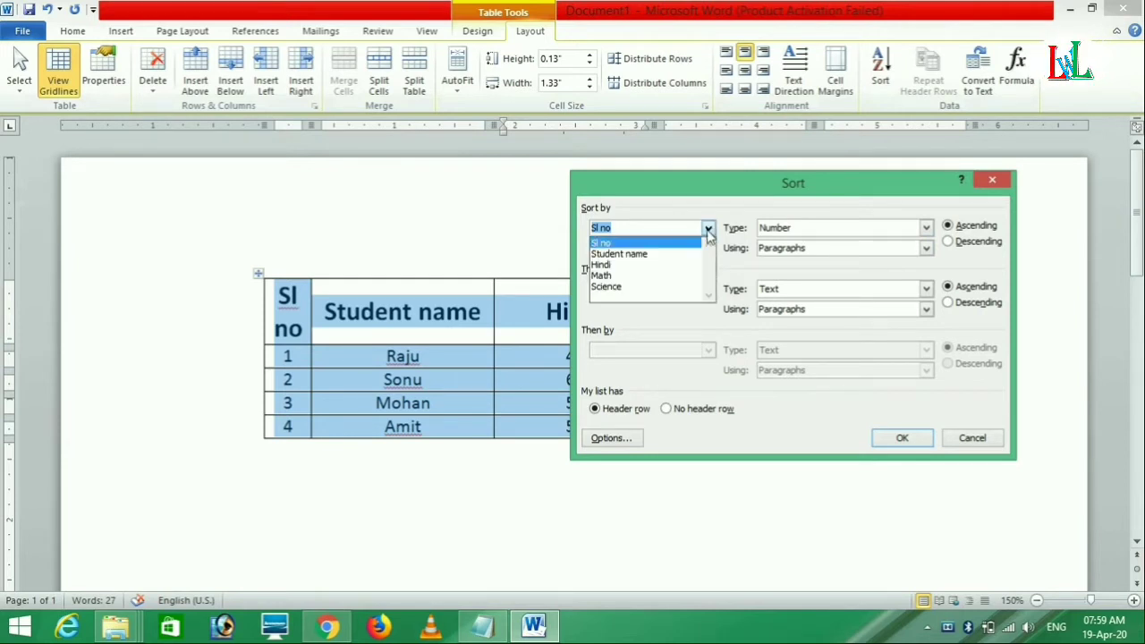
left_click(652, 257)
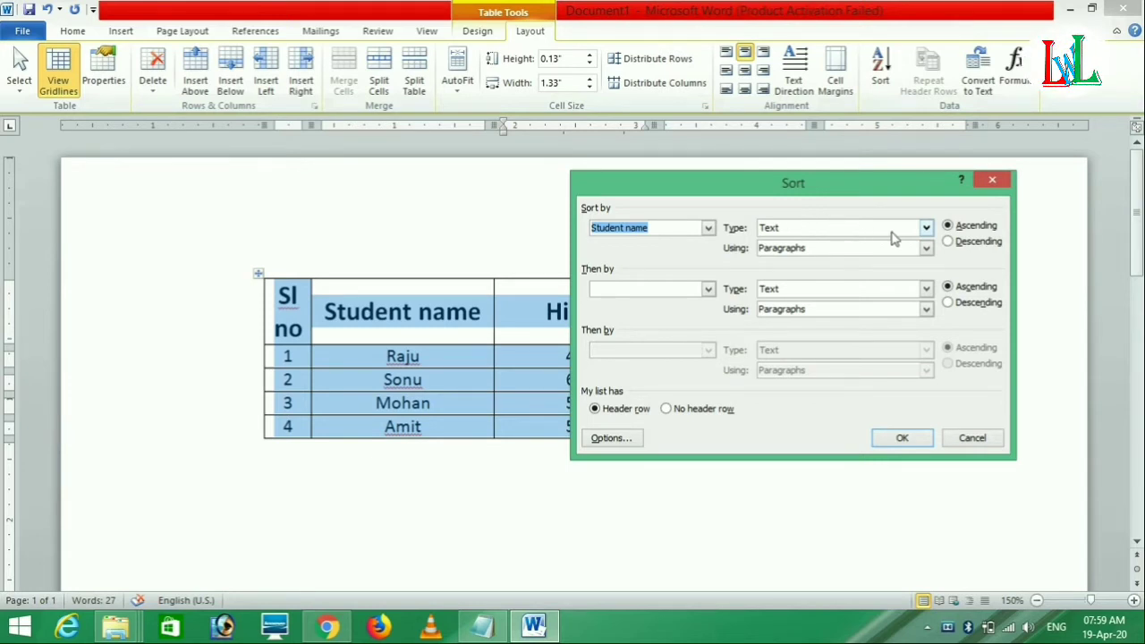
left_click(926, 228)
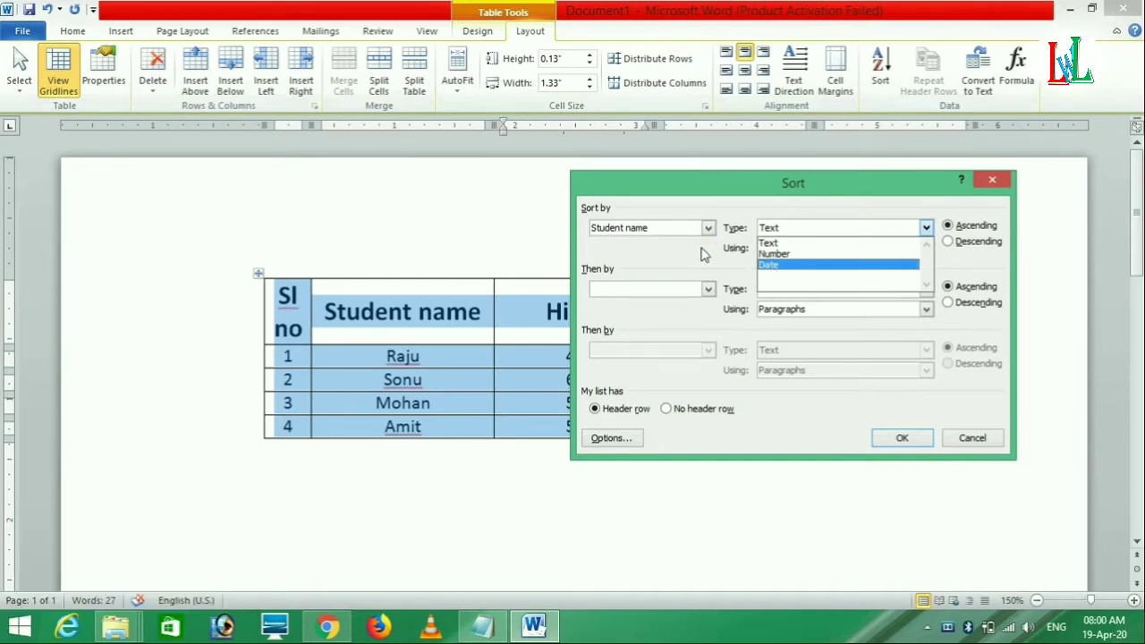
left_click(927, 229)
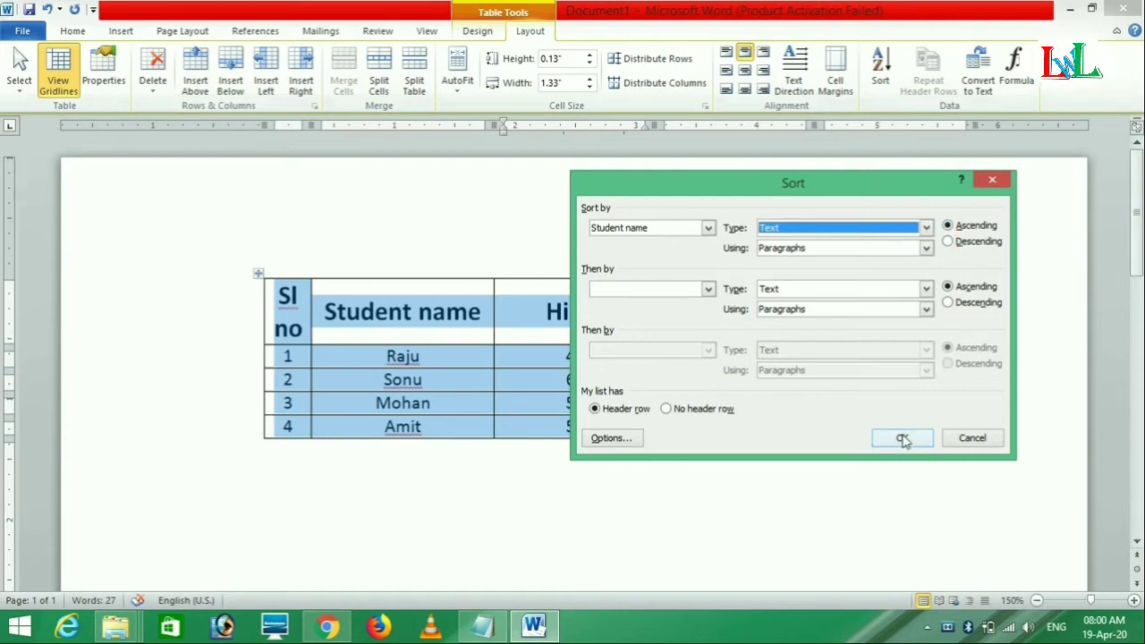
left_click(902, 439)
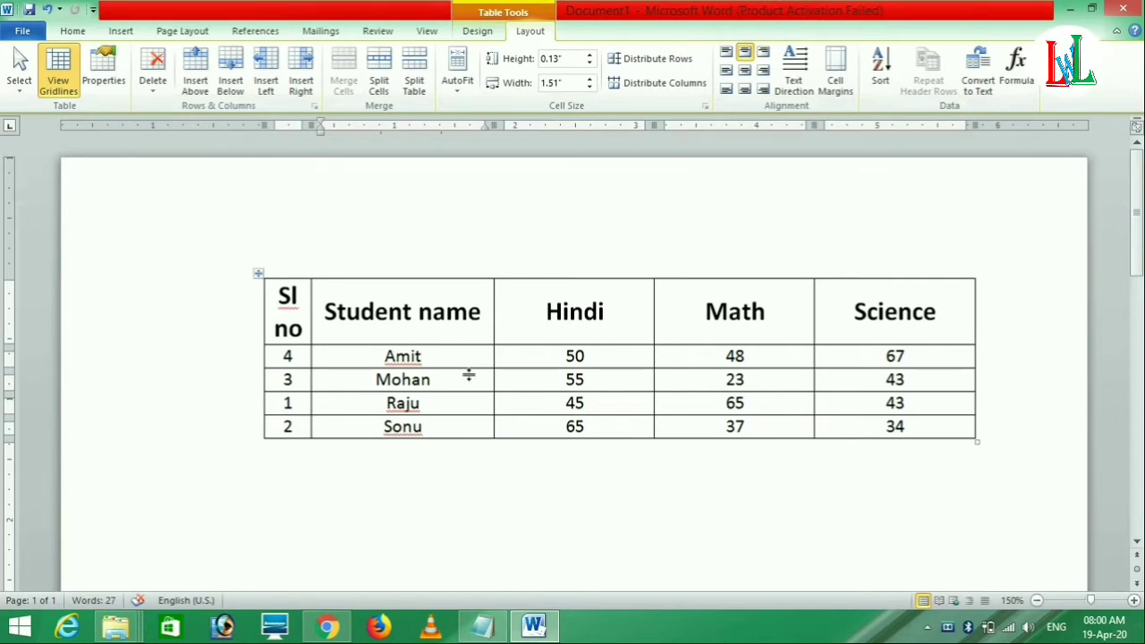
- Sort the table by Student name in descending order, then place the cursor in Raju's row
left_click(880, 71)
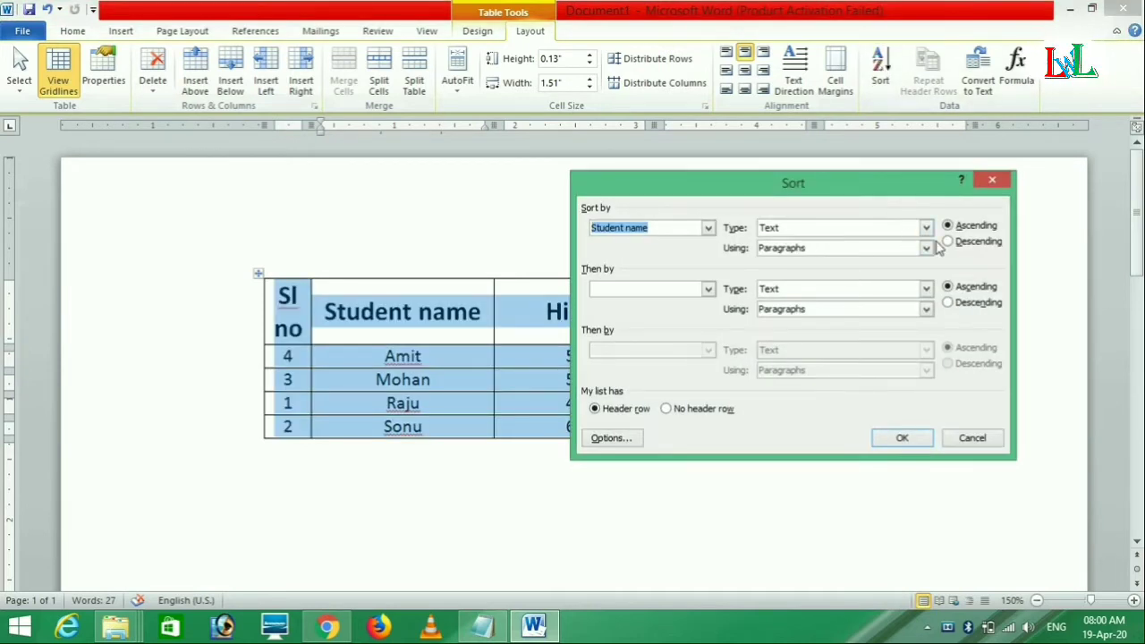
left_click(949, 244)
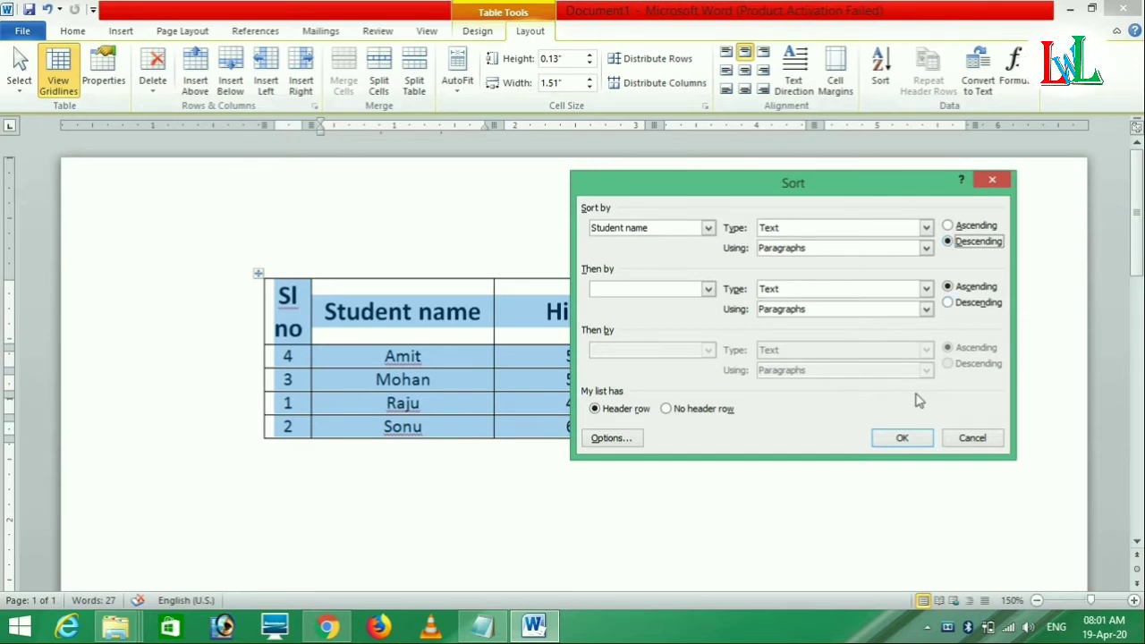
left_click(902, 438)
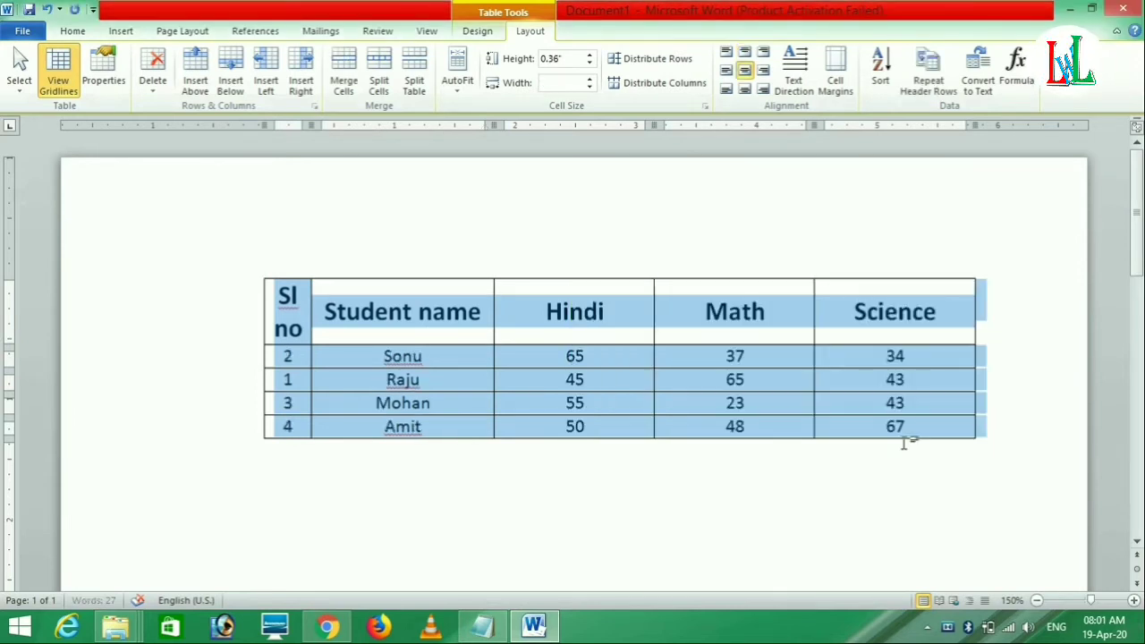
left_click(623, 375)
left_click(427, 376)
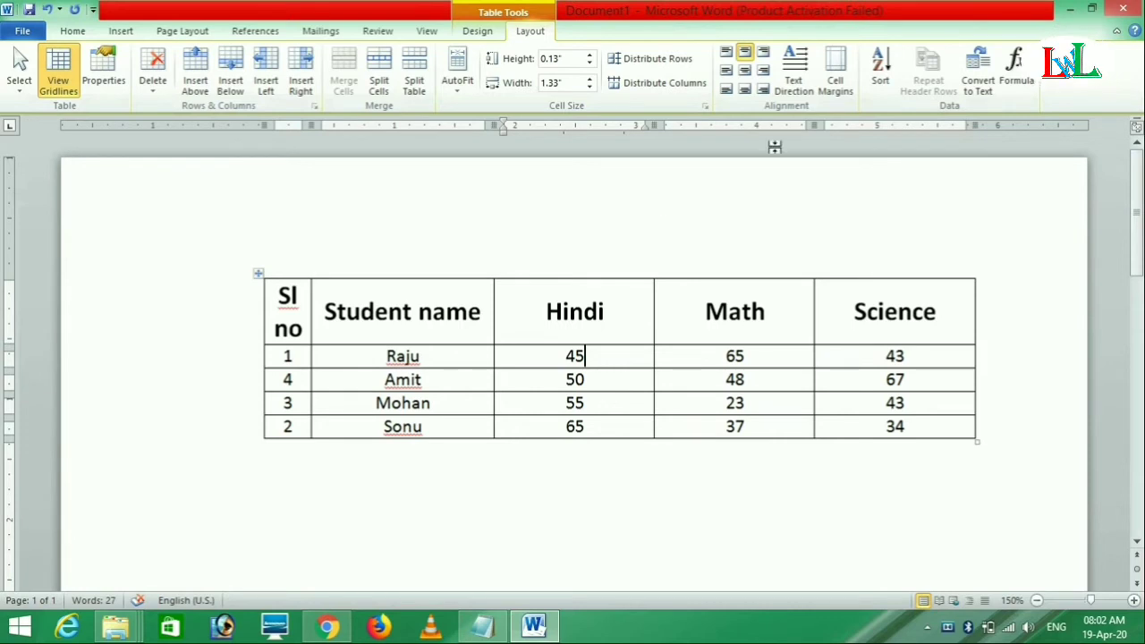
- Sort the table by Sl no ascending instead of Hindi, then place the cursor in Amit's Science cell
left_click(881, 67)
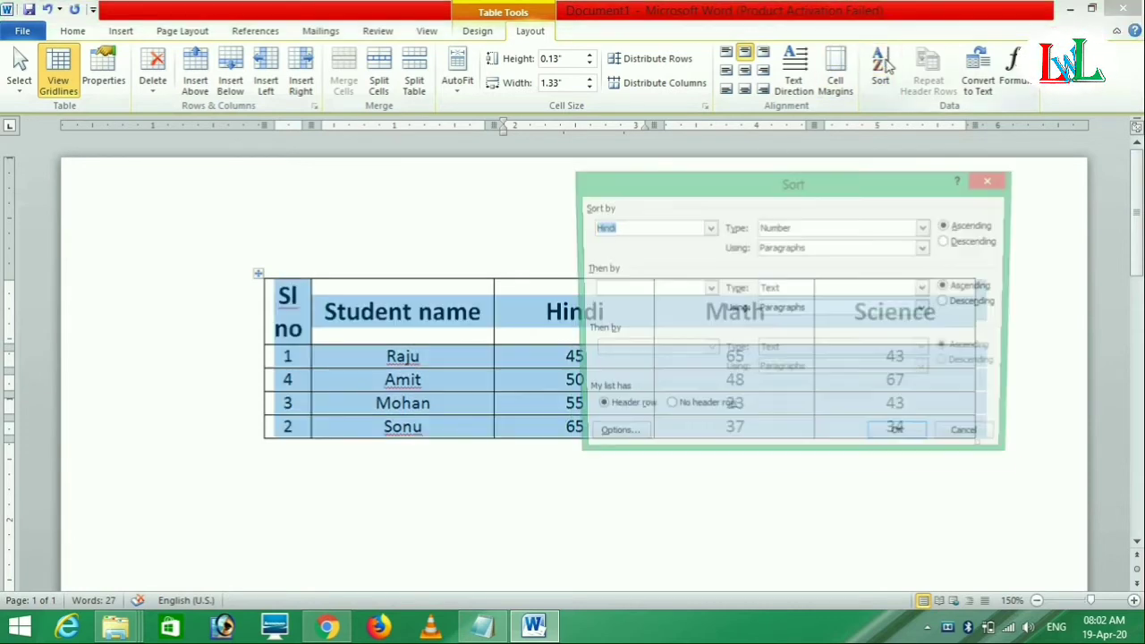
left_click(708, 228)
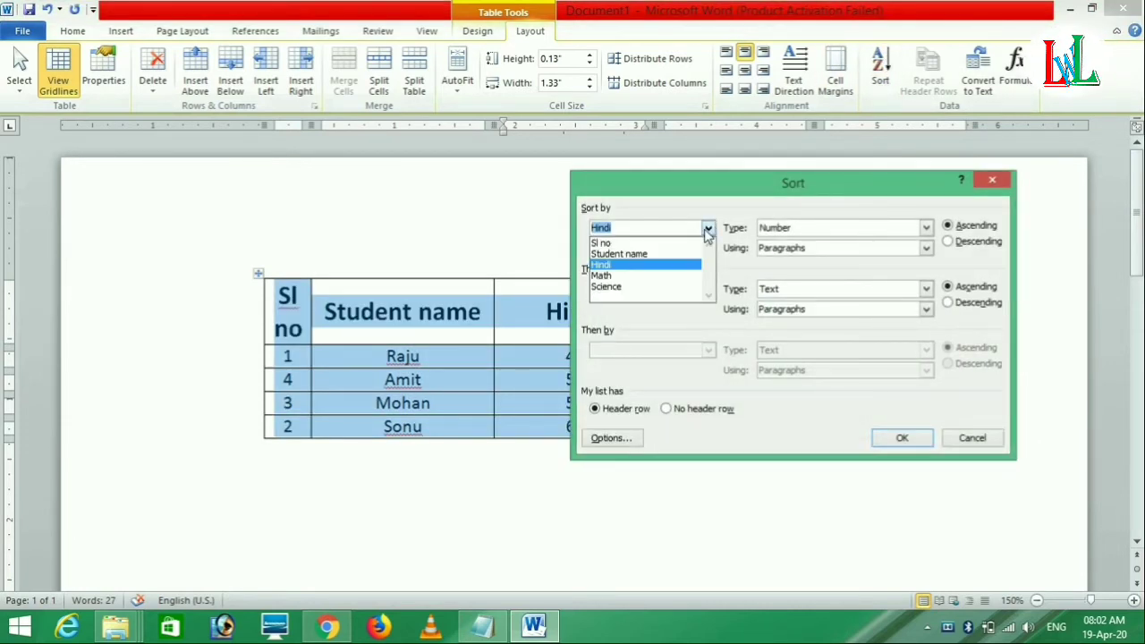
left_click(617, 243)
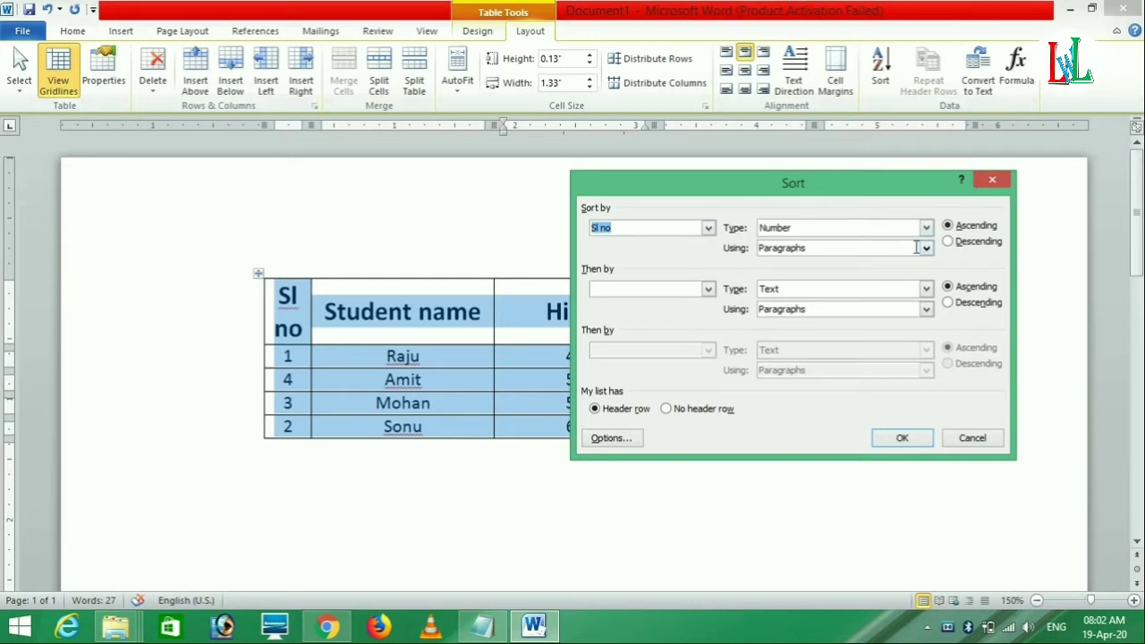
left_click(905, 437)
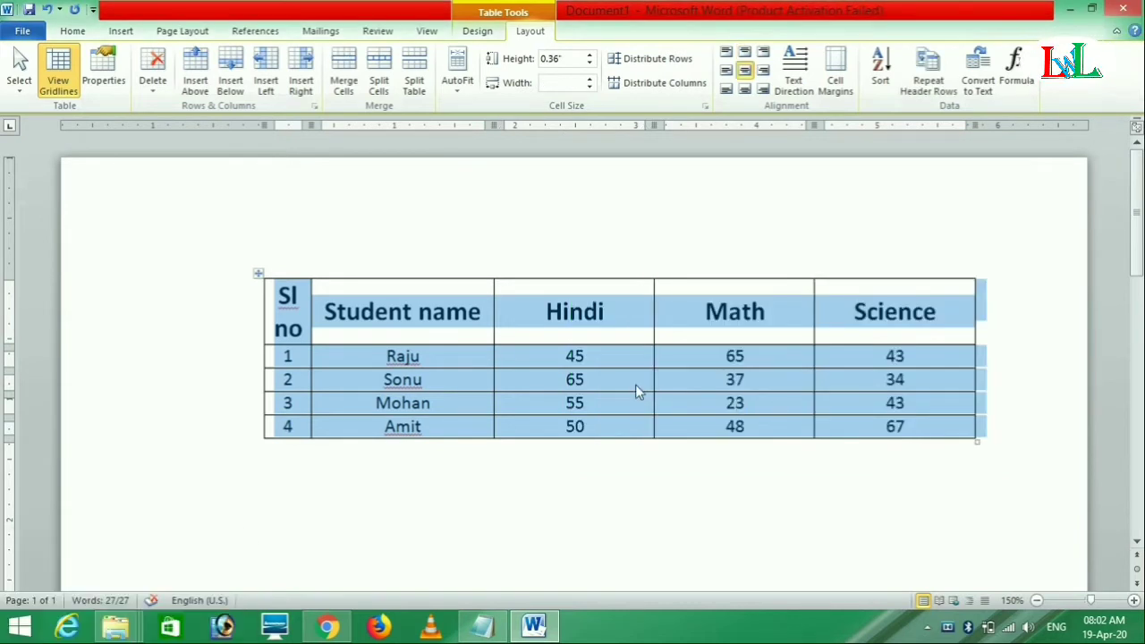
left_click(601, 364)
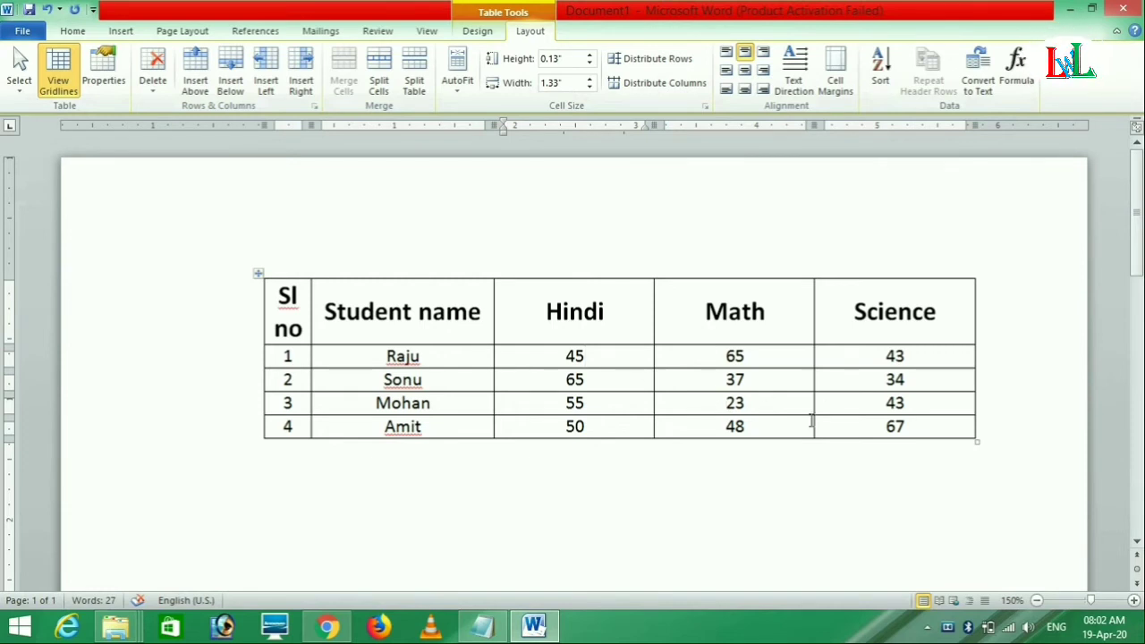
left_click(926, 423)
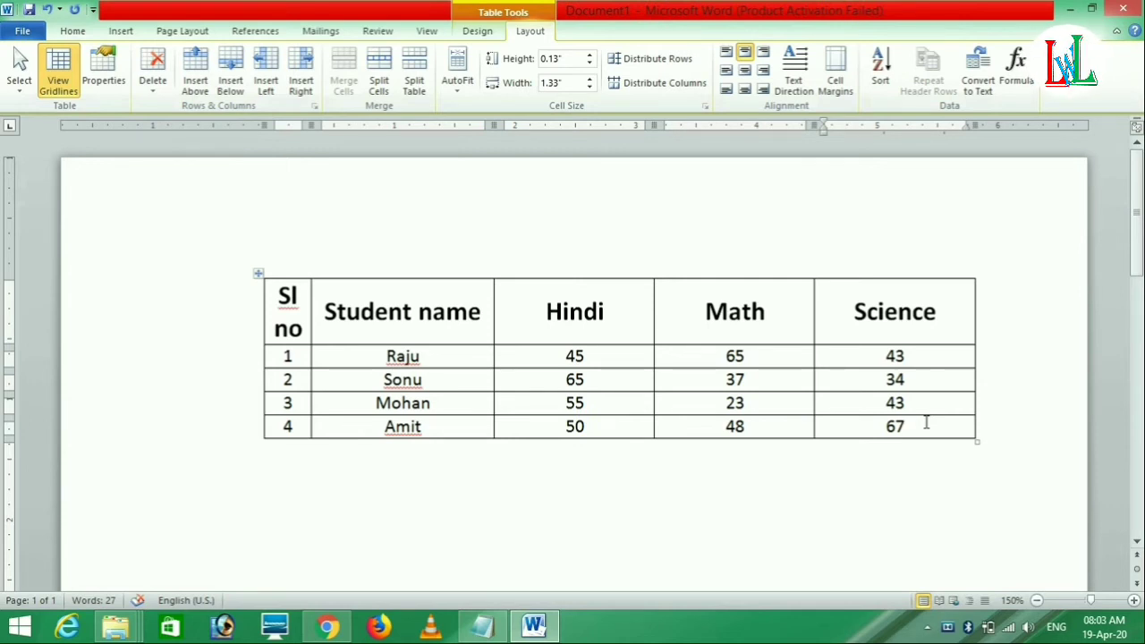
- Append empty five-column rows below Amit's row until the table spills onto page 2
key("Tab")
key("Tab")
key("Tab")
key("Tab")
key("Tab")
key("Tab")
key("Tab")
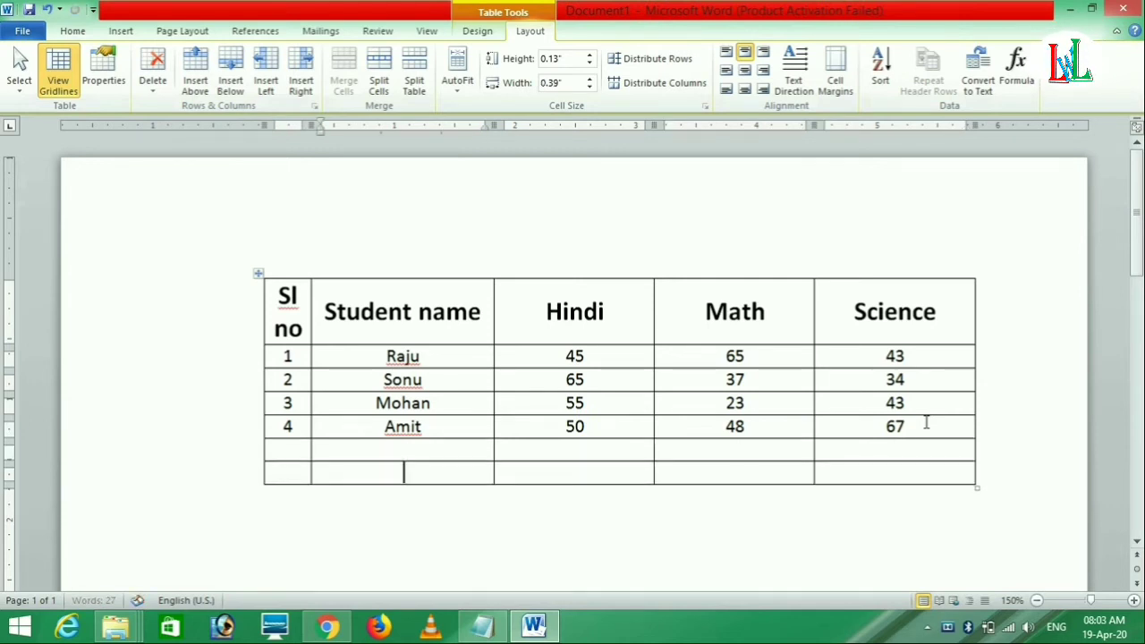
key("Tab")
key("Tab")
key("Tab")
key("Tab")
key("Tab")
key("Tab")
key("Tab")
key("Tab")
key("Tab")
key("Tab")
key("Tab")
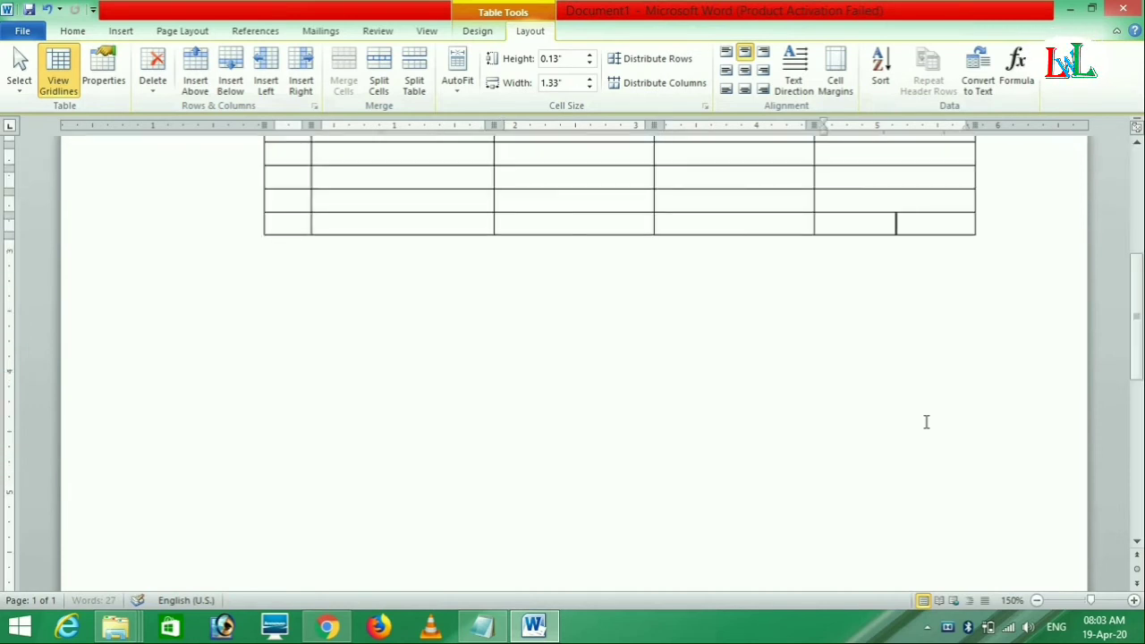
key("Tab")
key("Tab")
key("Tab")
key("Tab")
key("Tab")
key("Tab")
key("Tab")
key("Tab")
key("Tab")
key("Tab")
key("Tab")
key("Tab")
key("Down")
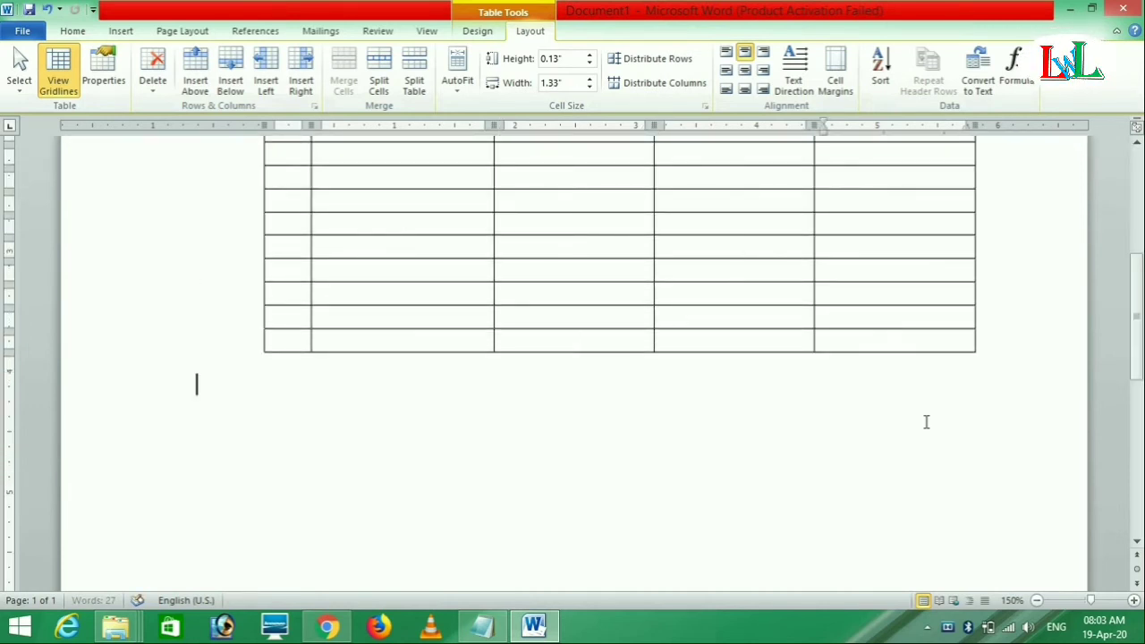
key("Tab")
key("Tab")
key("Tab")
key("Tab")
key("Tab")
key("Tab")
key("Tab")
key("Tab")
key("Tab")
key("Tab")
key("Tab")
key("Tab")
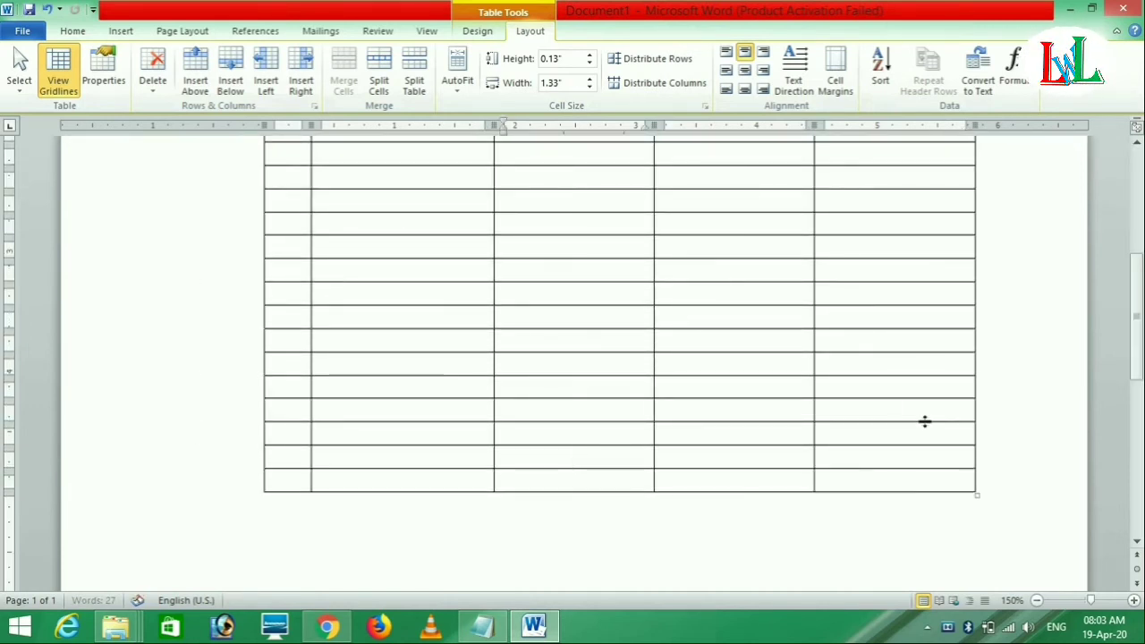
key("Tab")
key("Tab")
key("Tab")
key("Tab")
key("Tab")
key("Tab")
key("Tab")
key("Tab")
key("Tab")
scroll(926, 423, "down", 5)
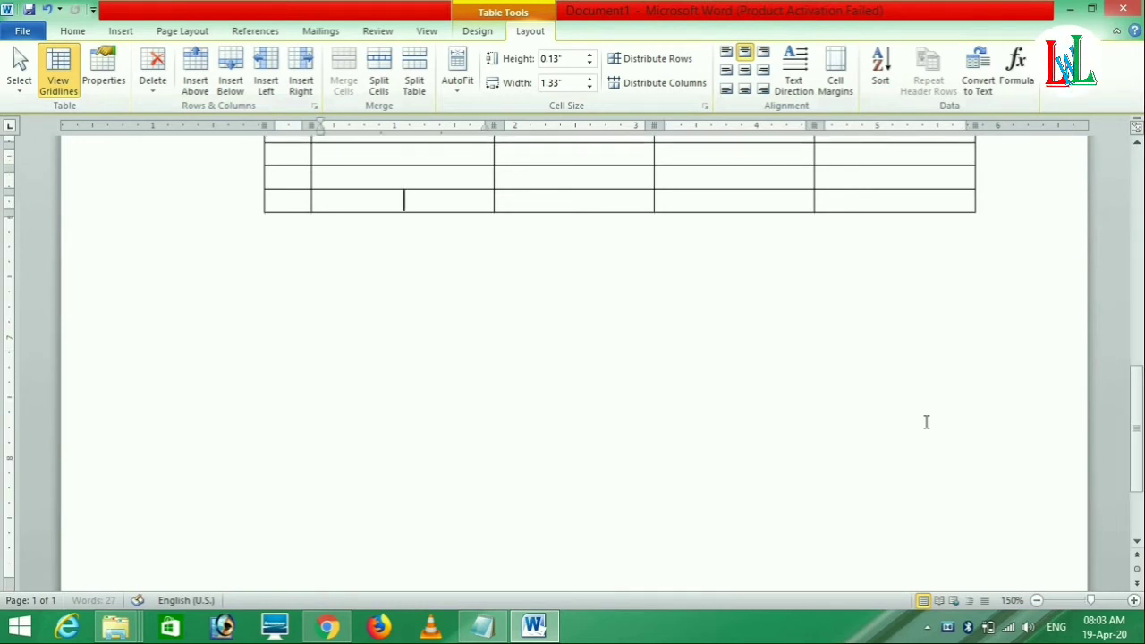
key("Tab")
key("Tab")
key("Tab")
key("Tab")
key("Tab")
key("Tab")
key("Tab")
key("Tab")
key("Tab")
key("Tab")
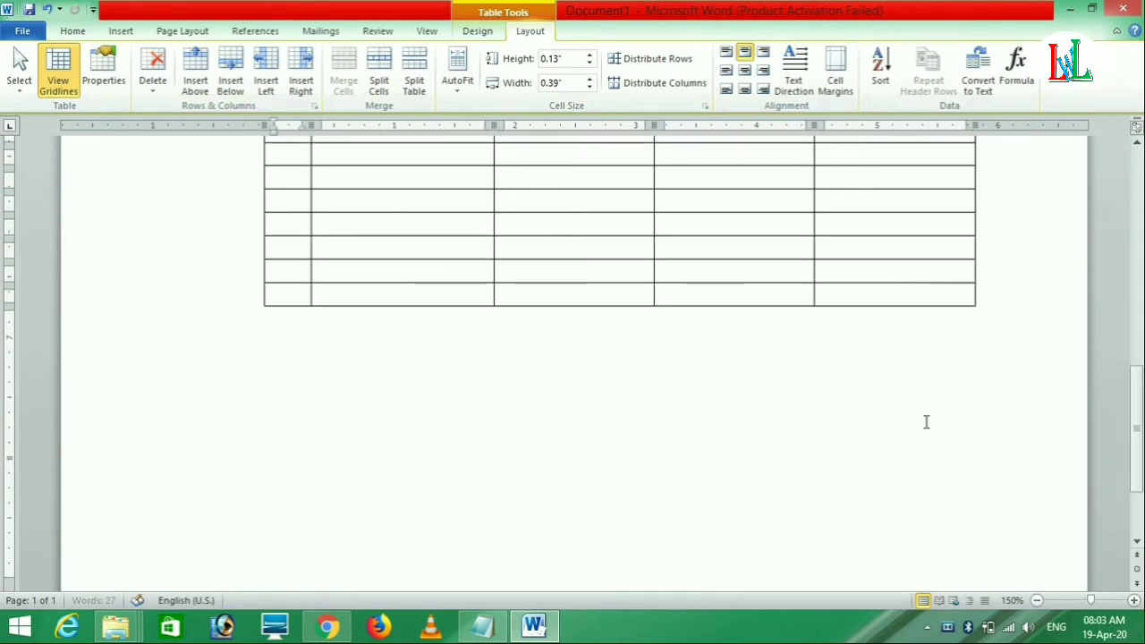
key("Tab")
key("Tab")
key("Tab")
key("Tab")
key("Tab")
key("Tab")
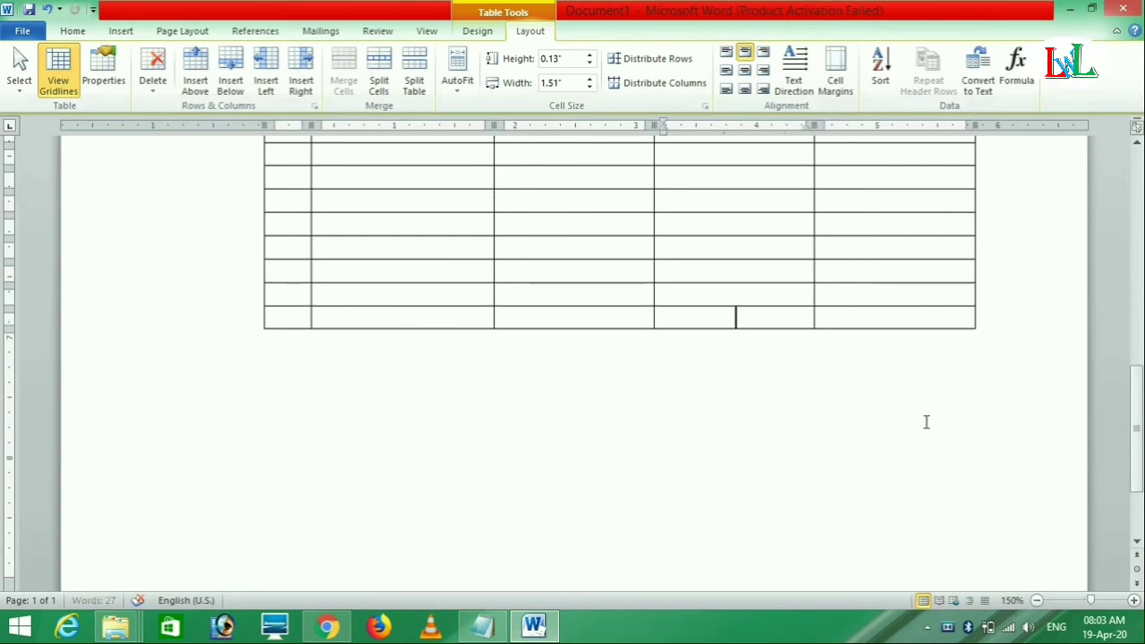
key("Tab")
key("Tab")
key("Tab")
key("Tab")
key("Tab")
key("Tab")
key("Tab")
key("Tab")
key("Tab")
key("Tab")
key("Tab")
key("Tab")
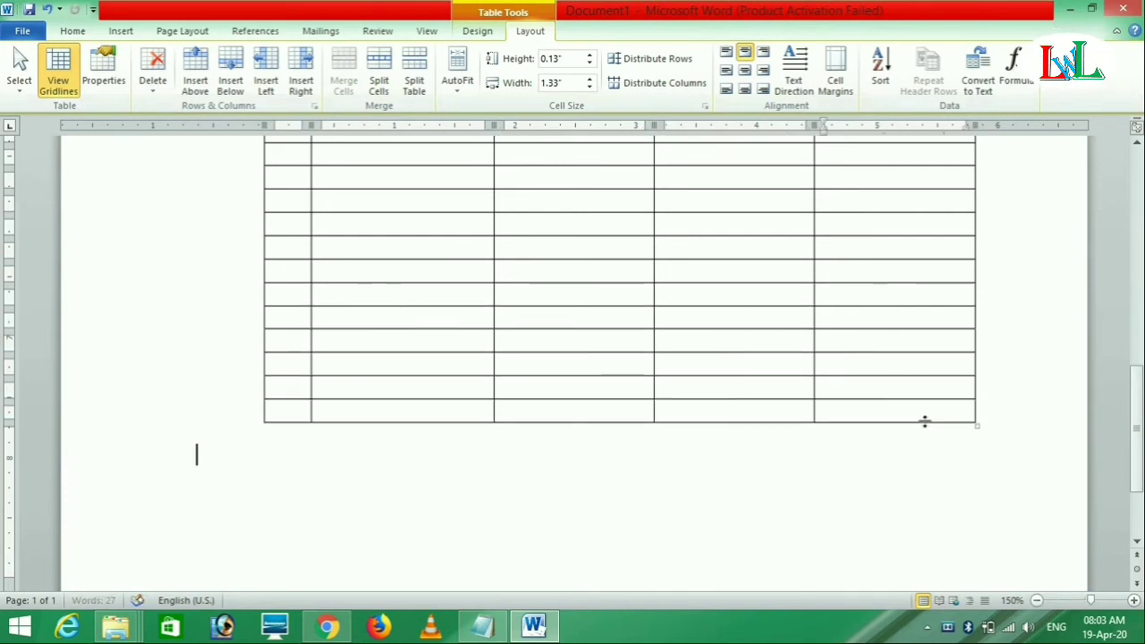
key("Tab")
key("Tab")
key("Tab")
key("Tab")
key("Tab")
key("Tab")
key("Tab")
key("Tab")
key("Tab")
key("Tab")
key("Tab")
key("Tab")
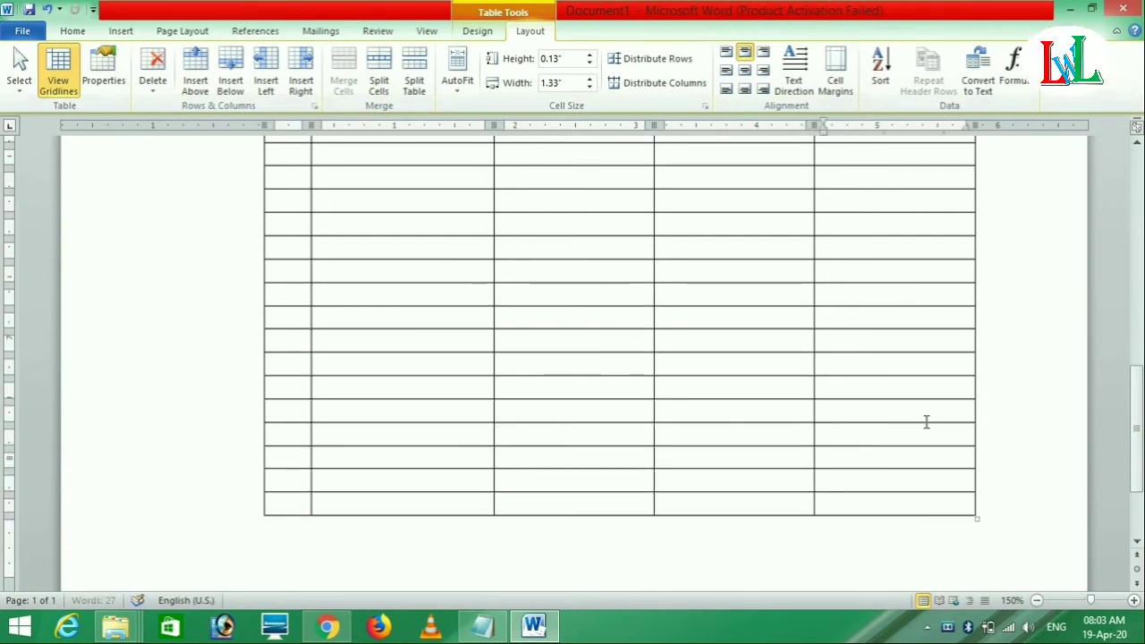
key("Tab")
key("Tab")
key("Tab")
key("Tab")
key("Tab")
key("Tab")
key("Tab")
key("Tab")
key("Tab")
key("Tab")
key("Tab")
key("Tab")
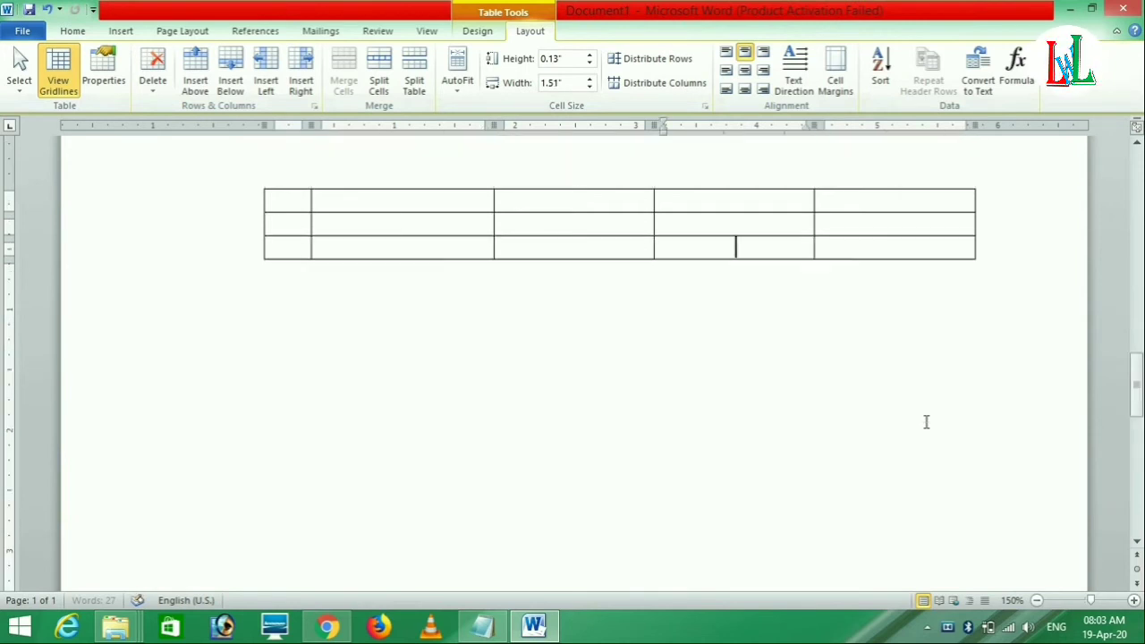
key("Tab")
key("Tab")
key("Tab")
key("Tab")
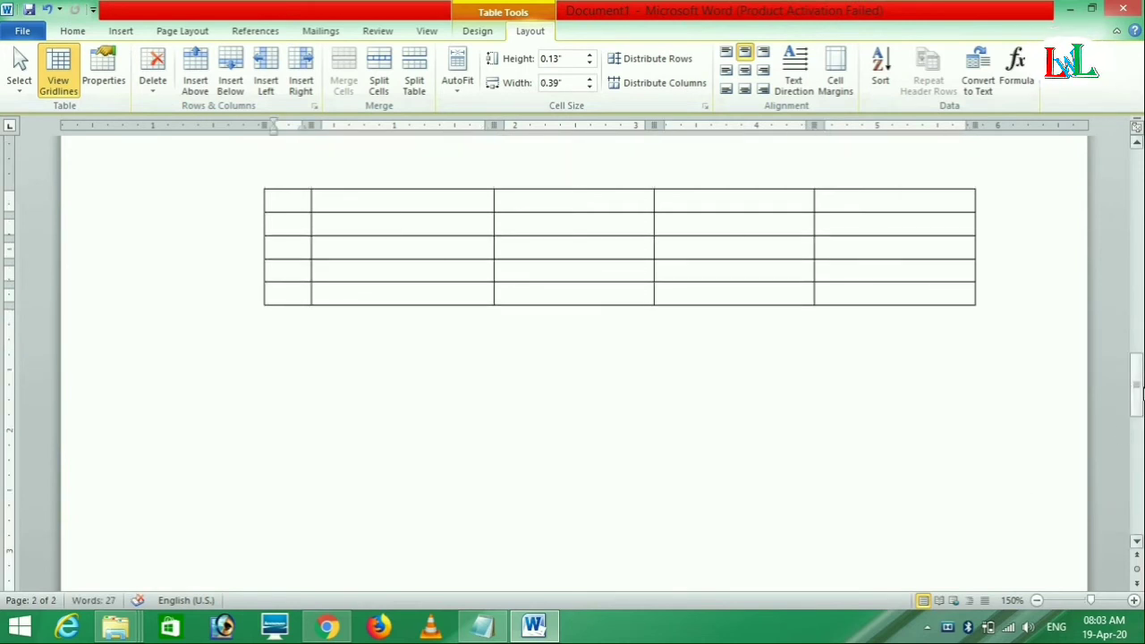
mouse_move(1138, 386)
left_mouse_down()
mouse_move(1141, 358)
mouse_move(1142, 376)
left_mouse_up()
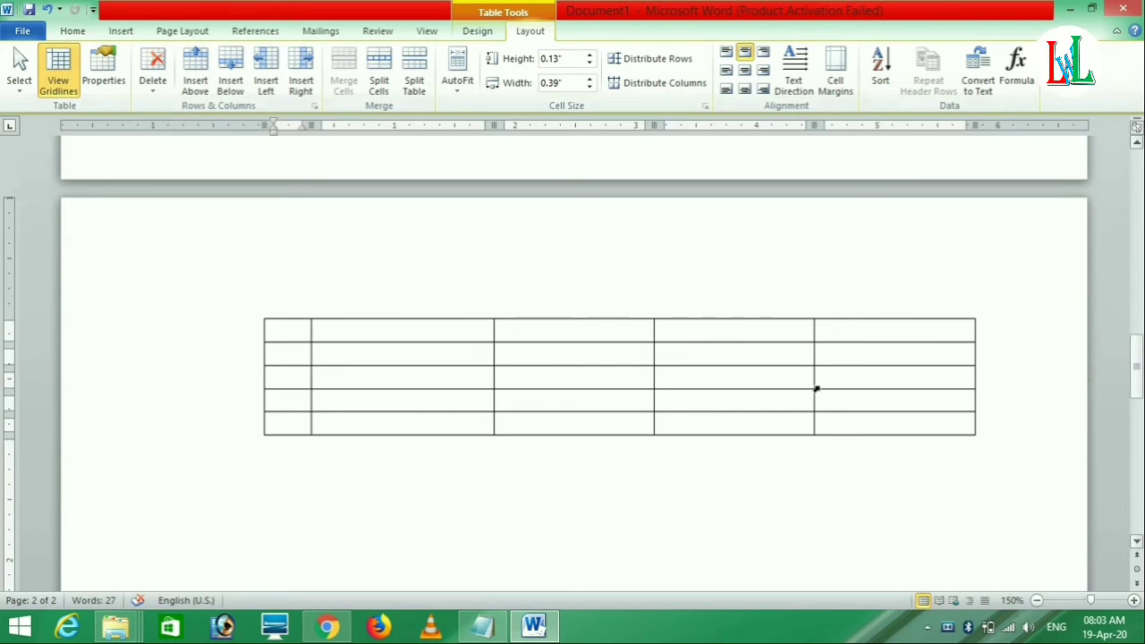
left_click_drag(1137, 367, 1139, 202)
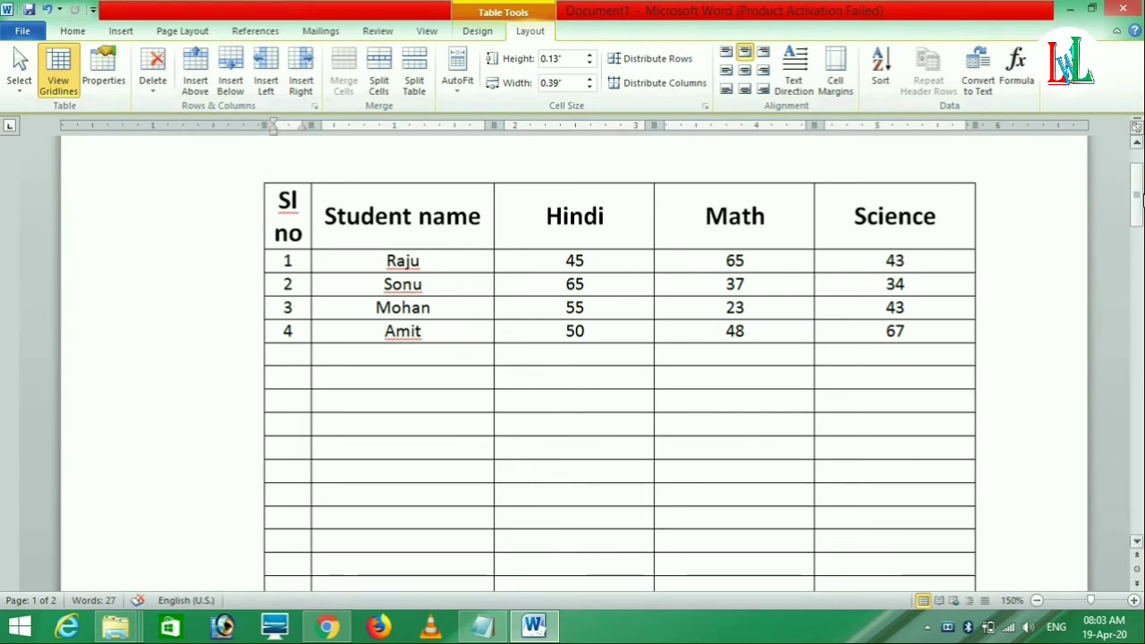
left_click_drag(1141, 198, 1137, 365)
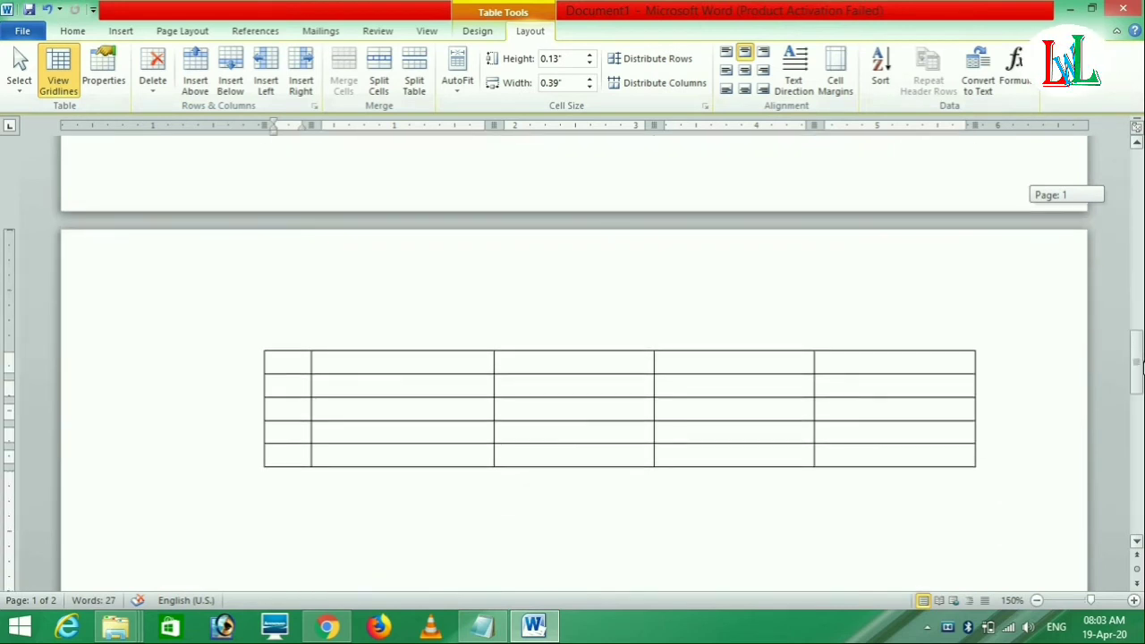
left_click(289, 455)
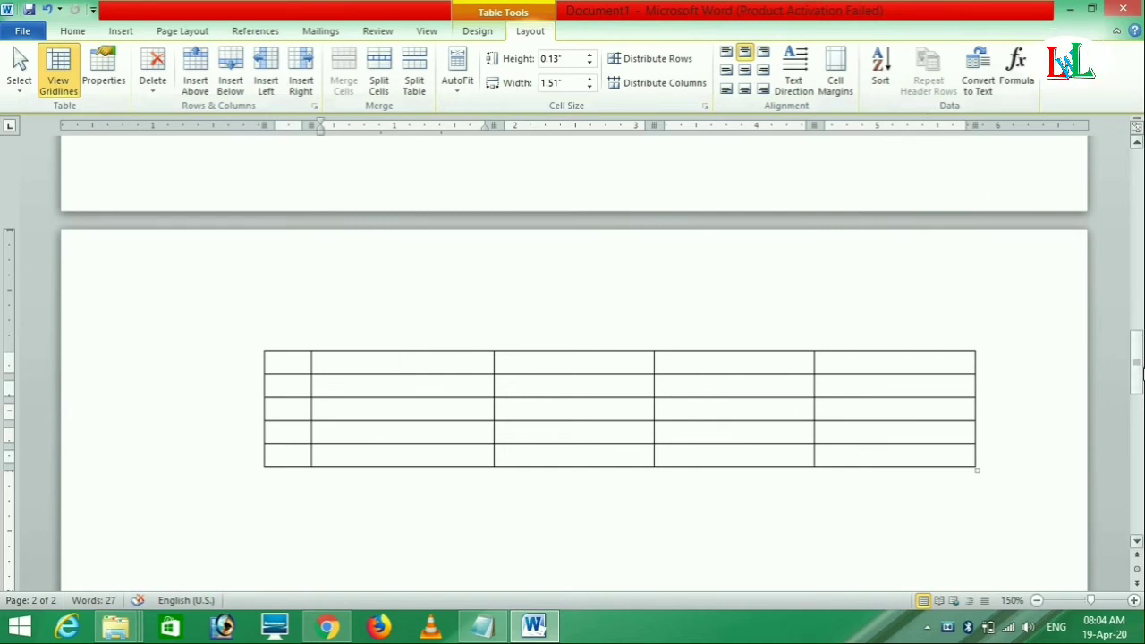
left_click_drag(1141, 374, 1138, 175)
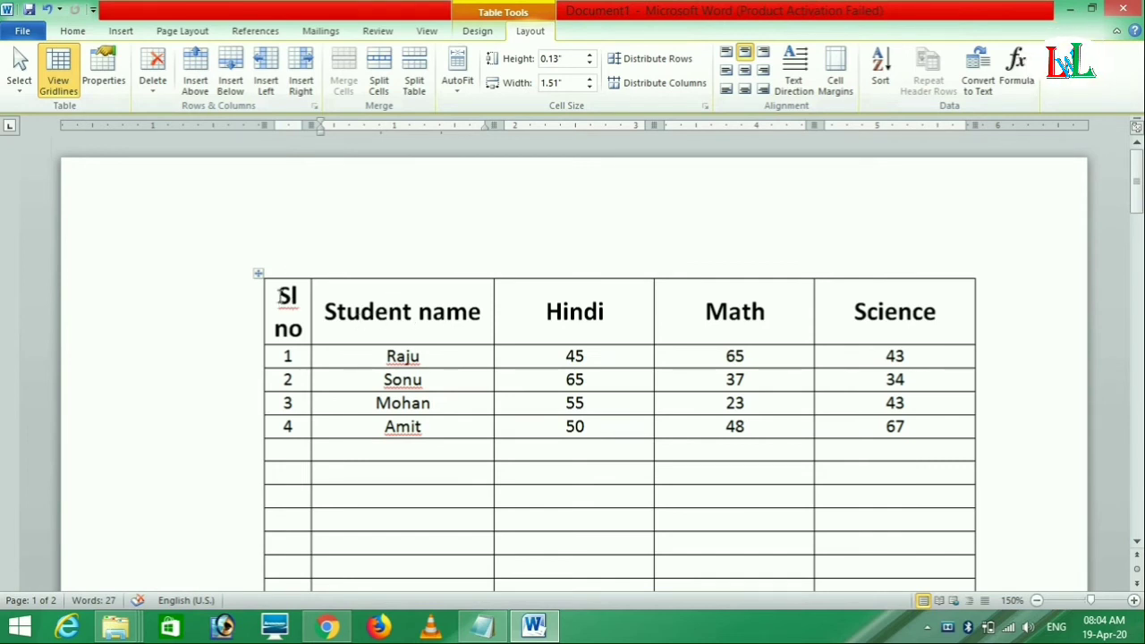
- Make the Sl no–Science header row repeat atop the table's continuation on page 2
left_click_drag(277, 295, 919, 307)
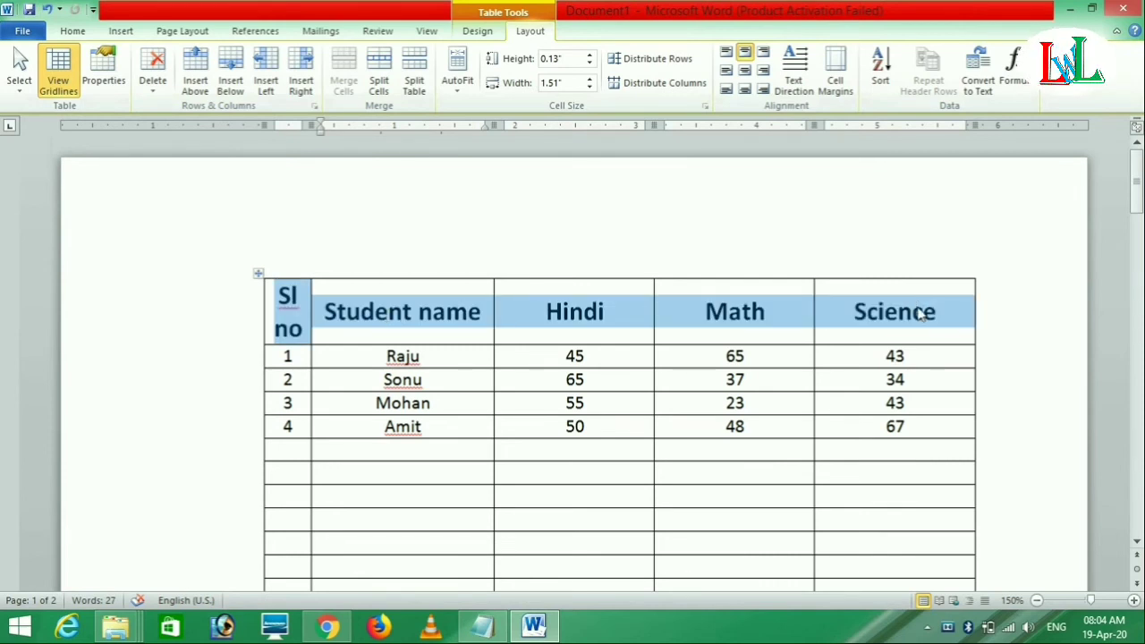
left_click_drag(919, 306, 922, 312)
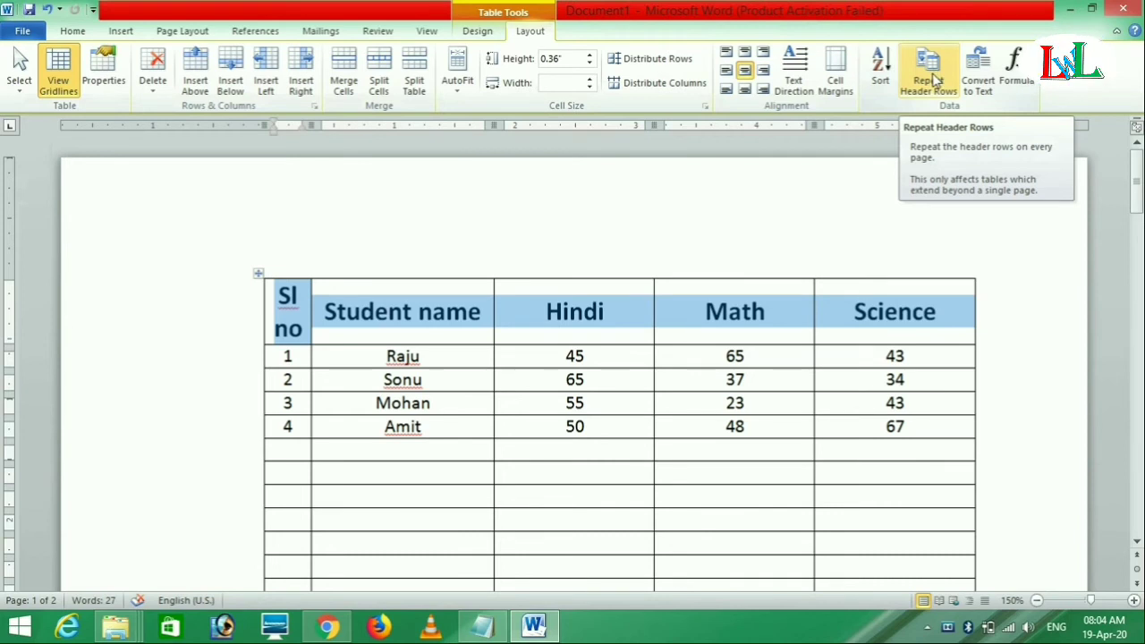
left_click(934, 81)
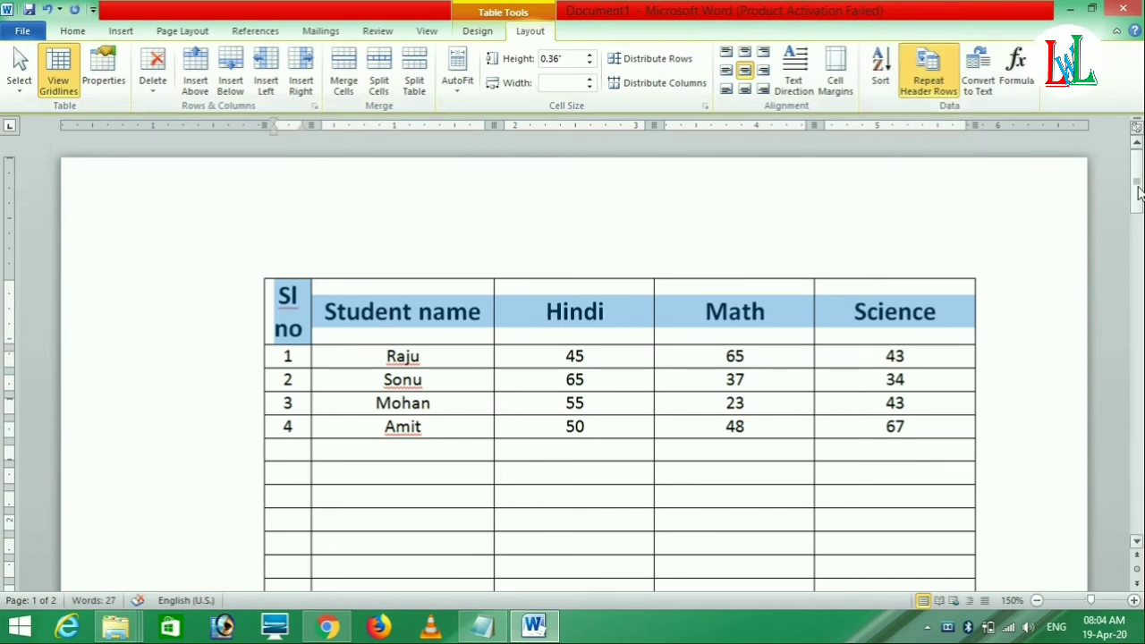
left_click_drag(1138, 192, 1137, 371)
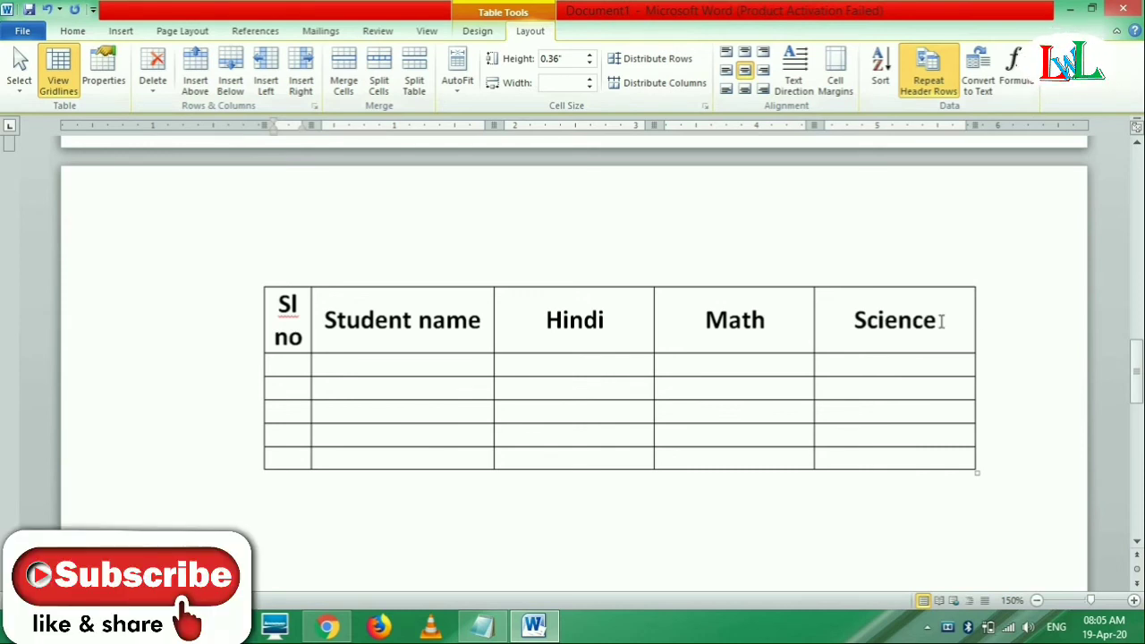
scroll(941, 320, "up", 10)
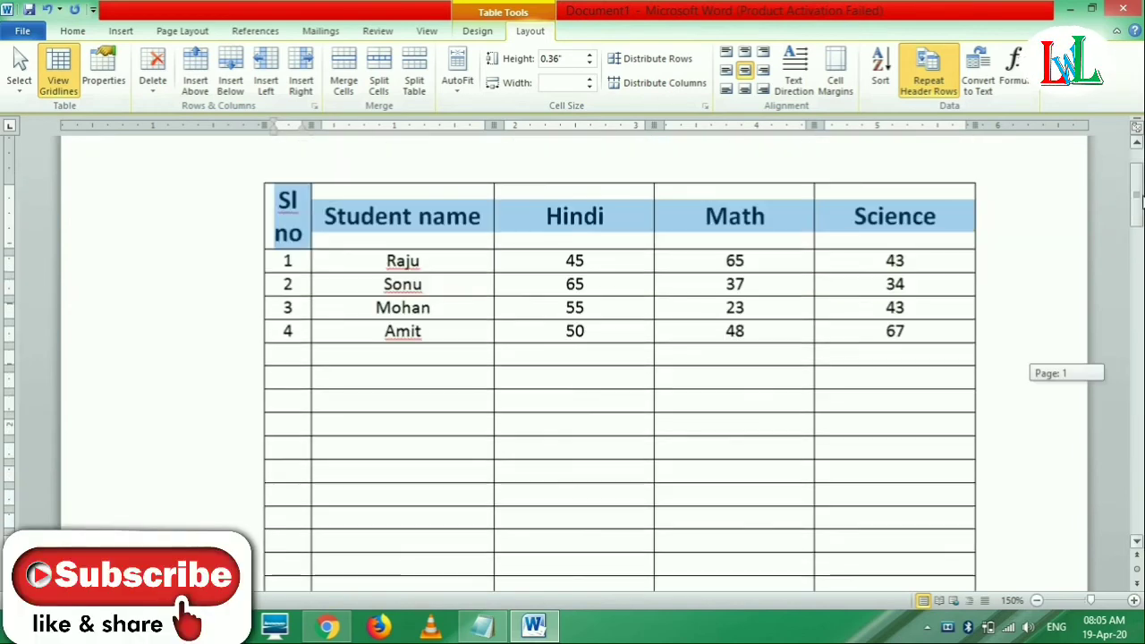
left_click(950, 282)
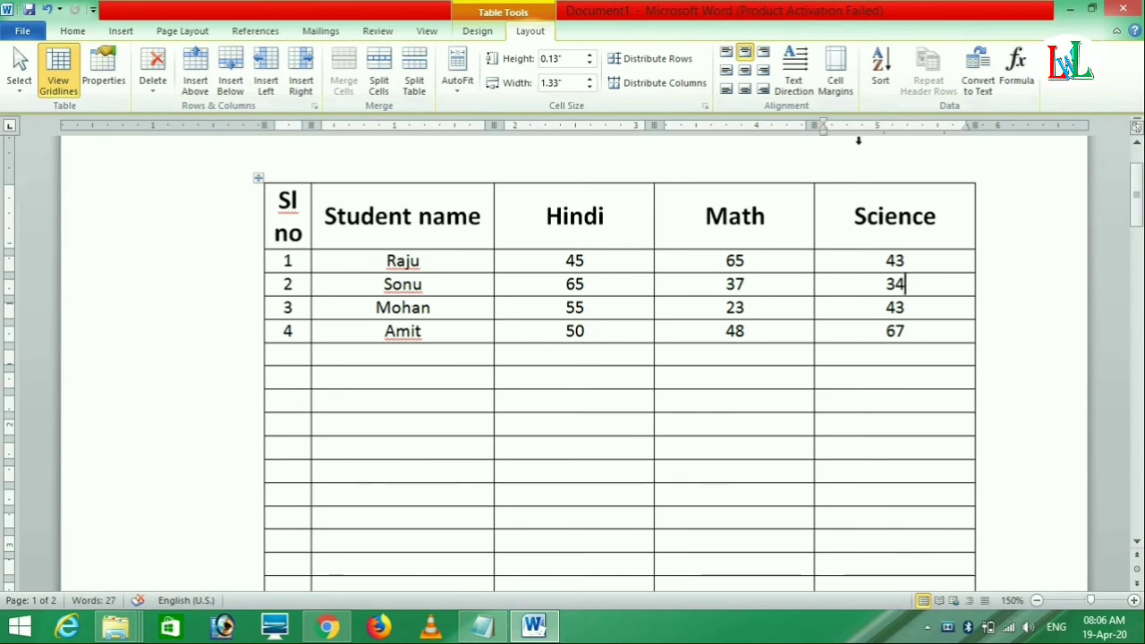
- Bring up Convert Table To Text for the marks table, with Tabs as the separator
left_click(592, 307)
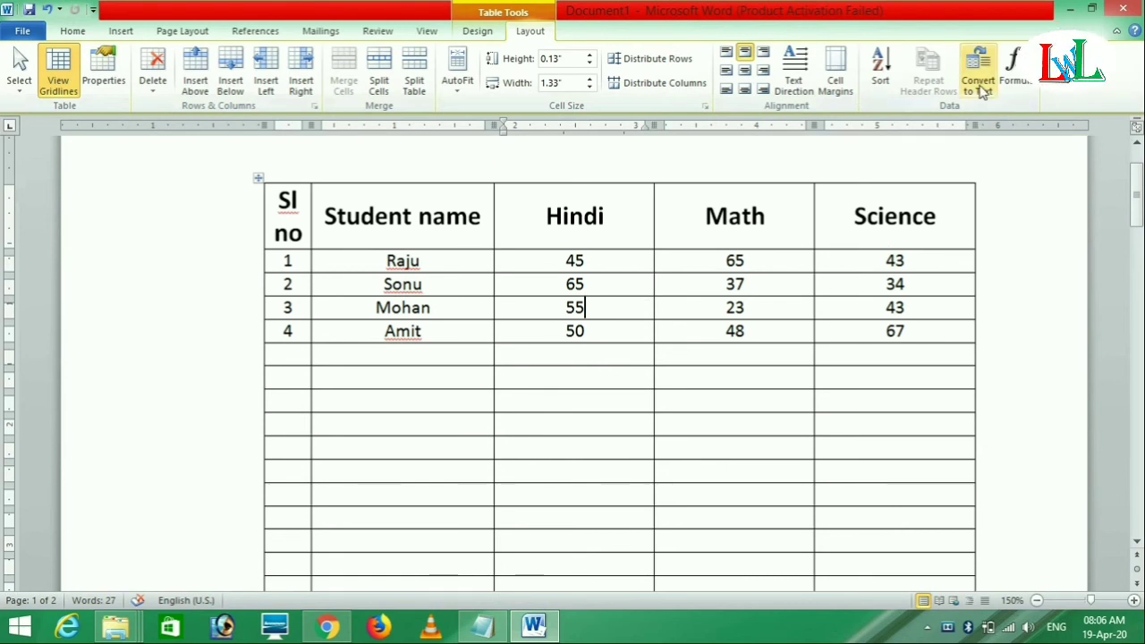
left_click(979, 79)
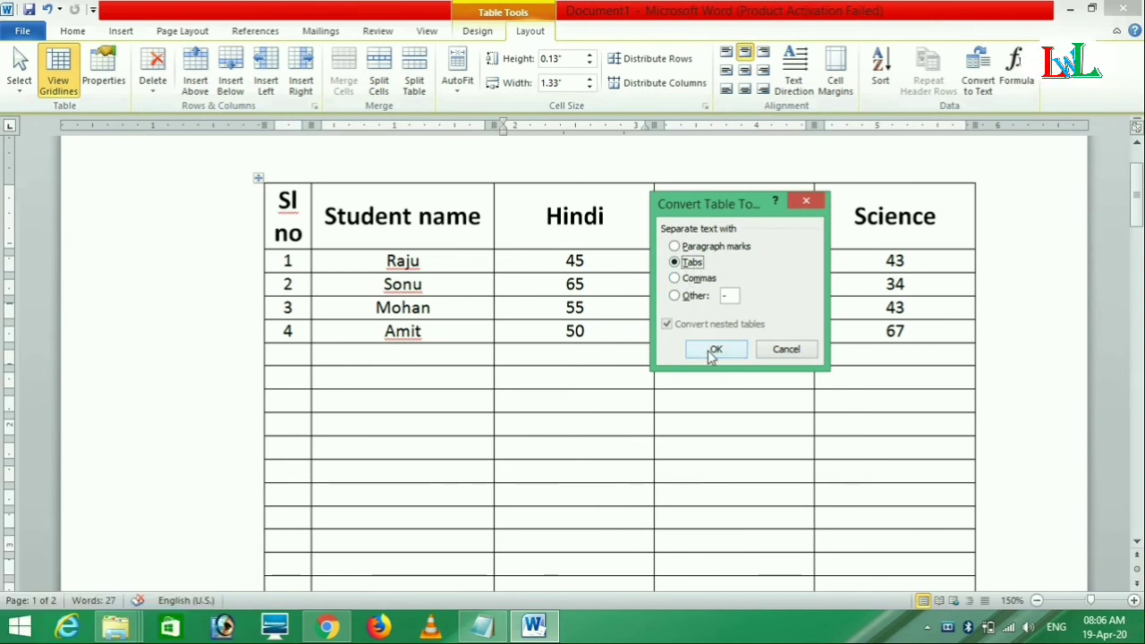
- Confirm converting the marks table to tab-separated text
left_click(714, 350)
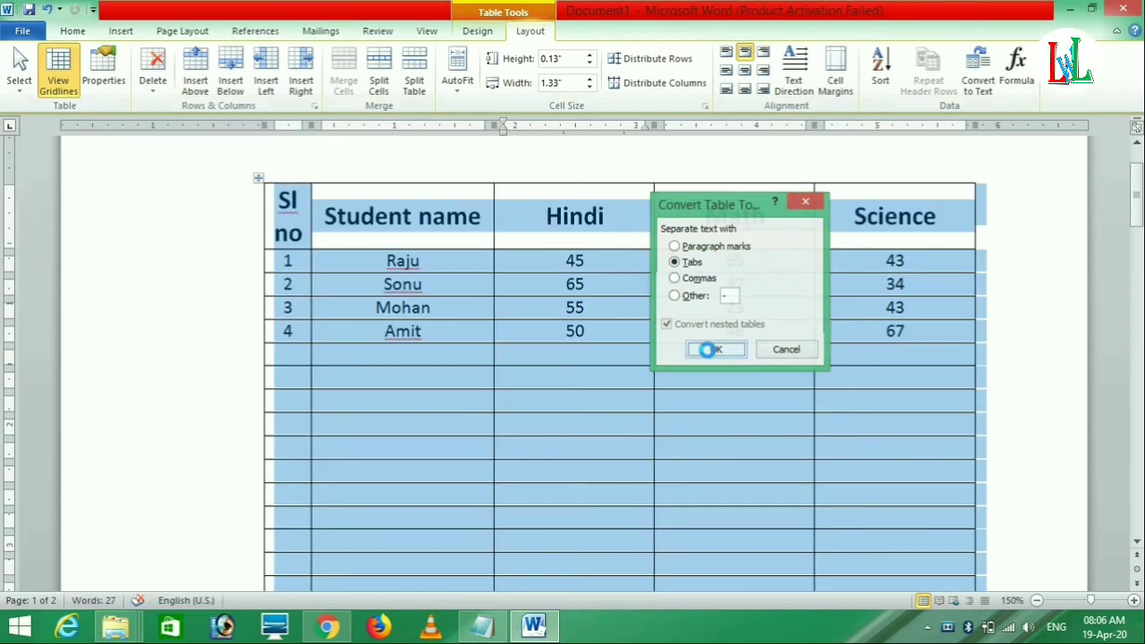